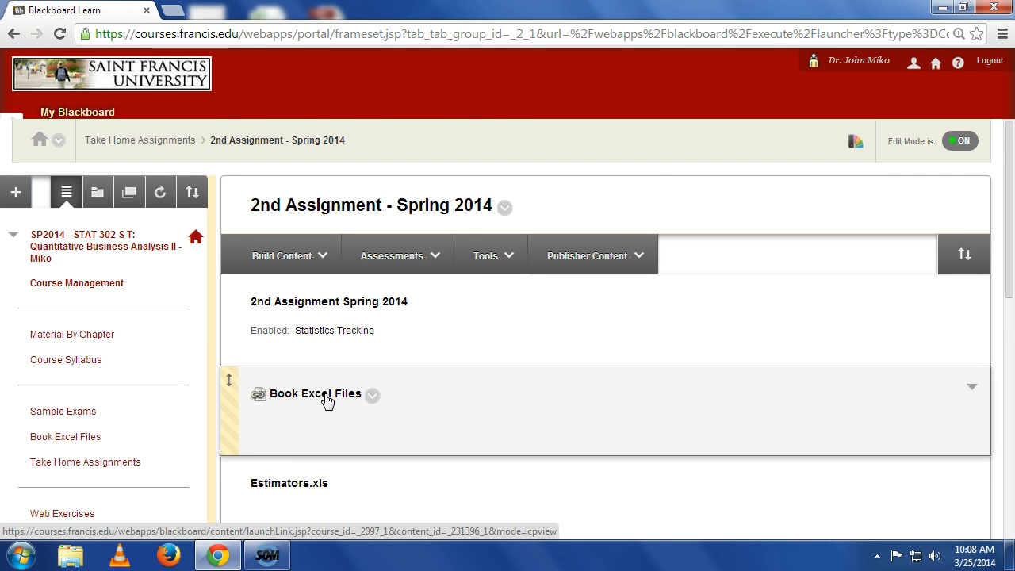
Step: Enable editing in the 2ndAssignmentSpring2014 Word document
scroll(305, 417, "down", 1)
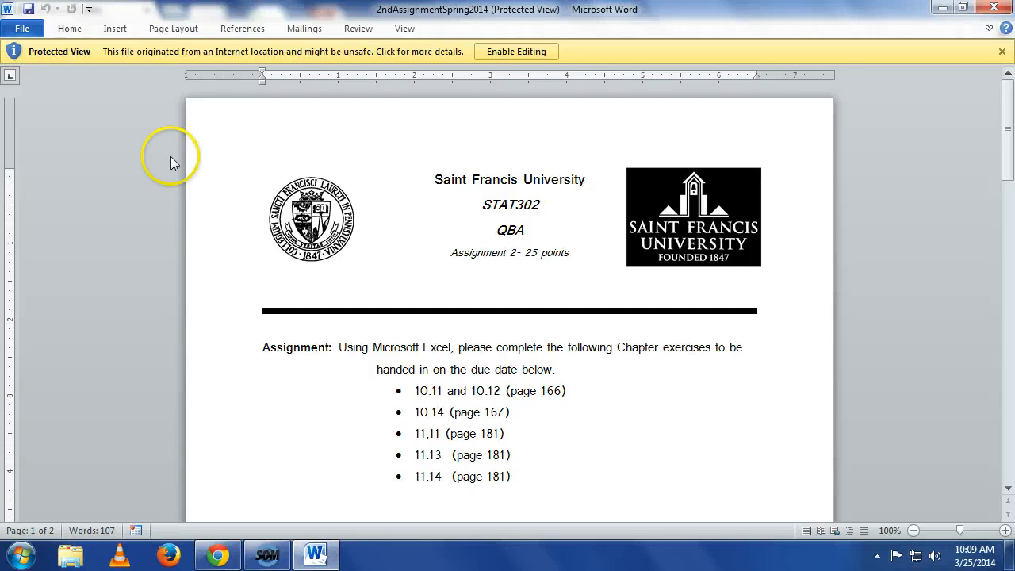
left_click(508, 52)
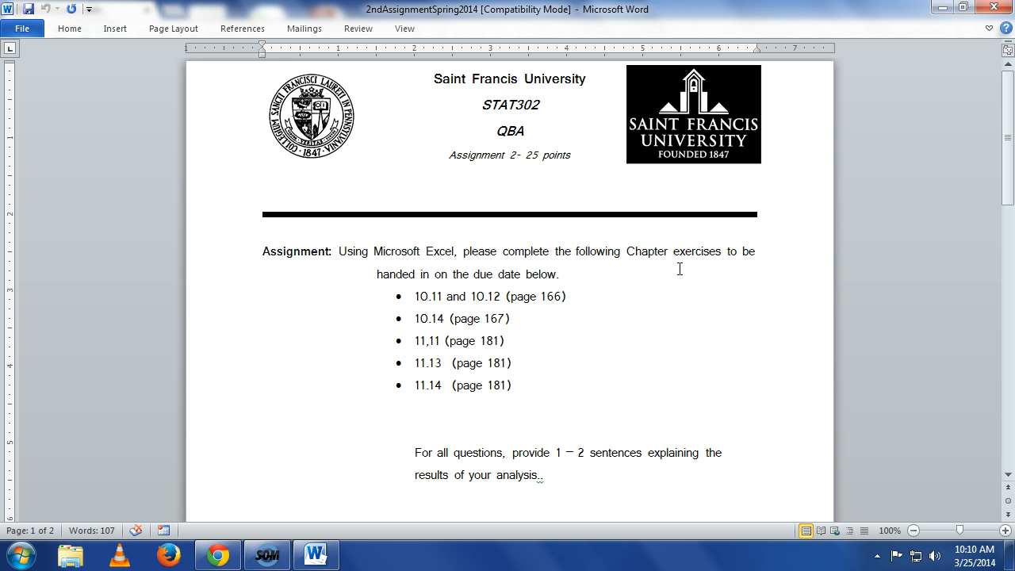
Step: Switch to Chrome, open Test Statistics.xls from the assignment page and enable editing in its maximized Excel window
left_click(218, 555)
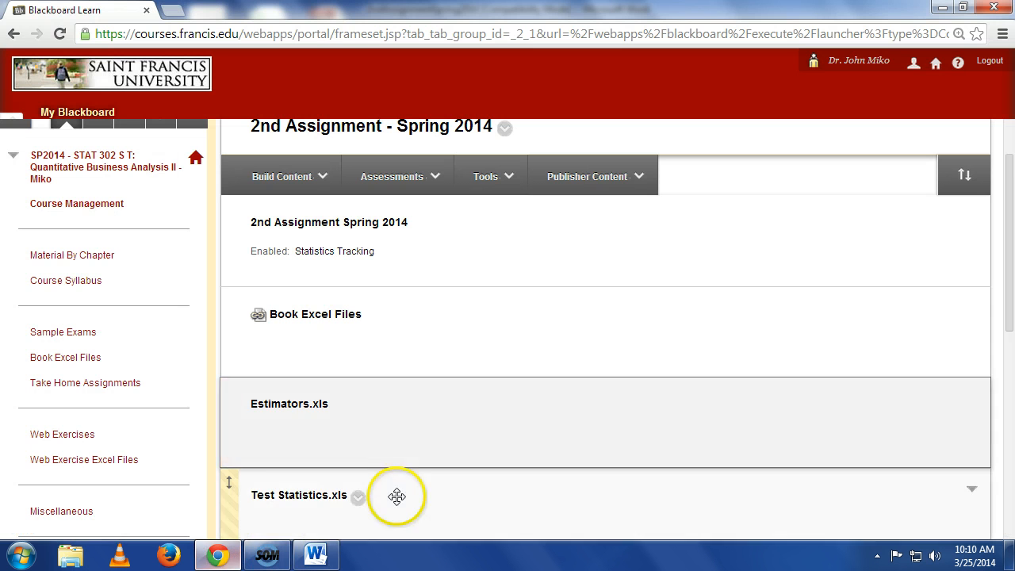
left_click(329, 496)
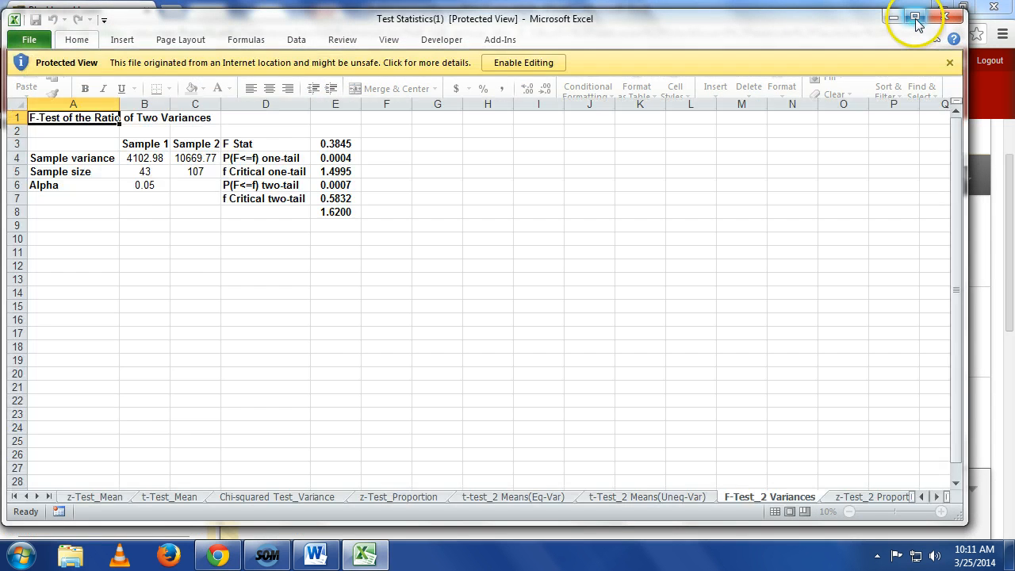
left_click(915, 17)
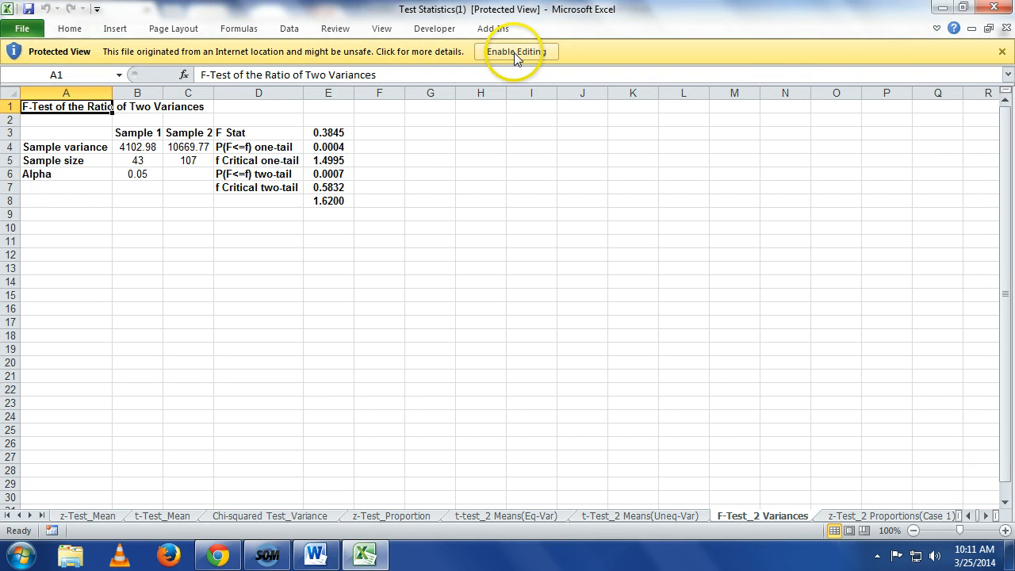
left_click(515, 53)
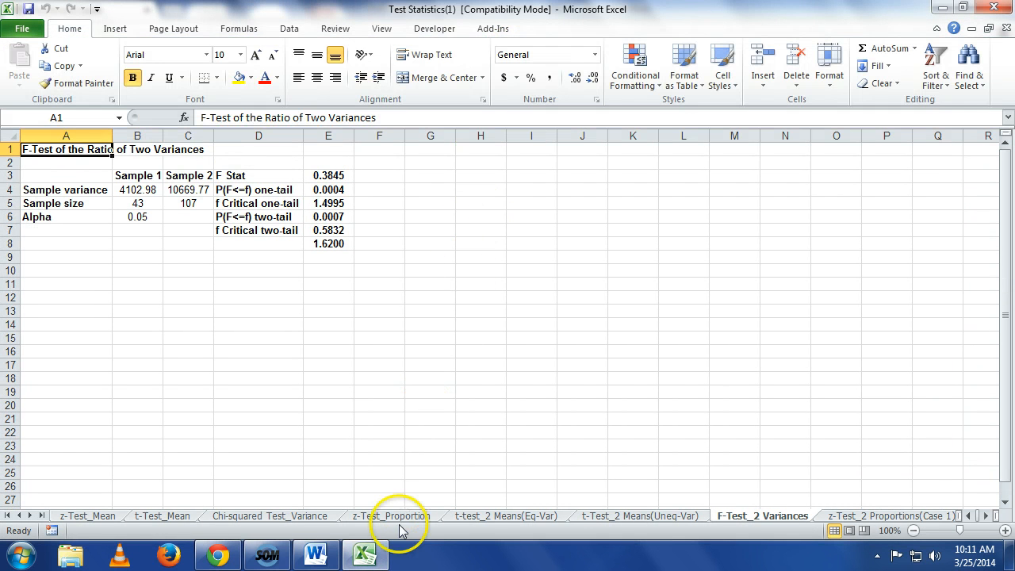
Step: Show the z-Test_Proportion sheet at 150% zoom
left_click(397, 517)
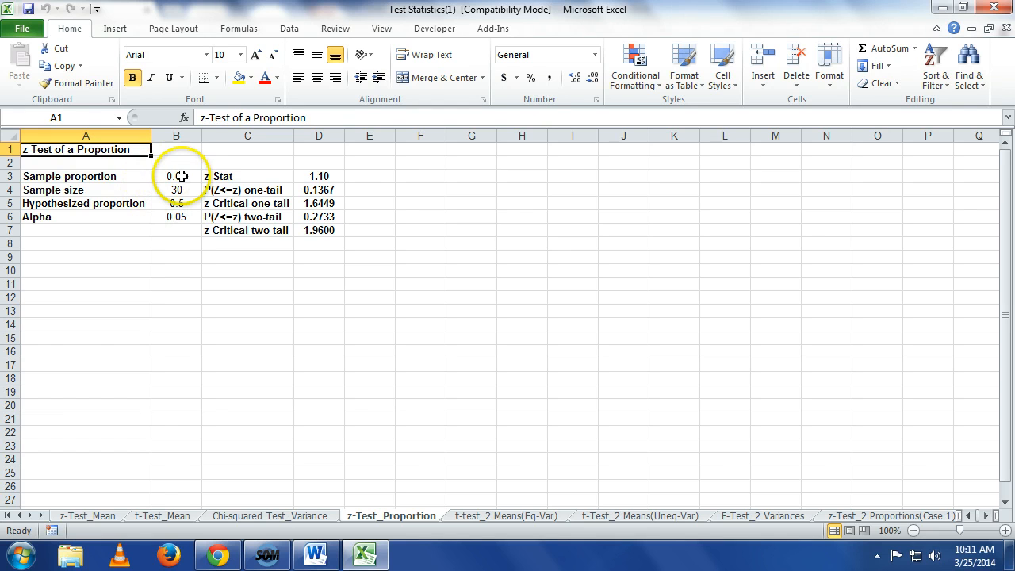
left_click(1005, 529)
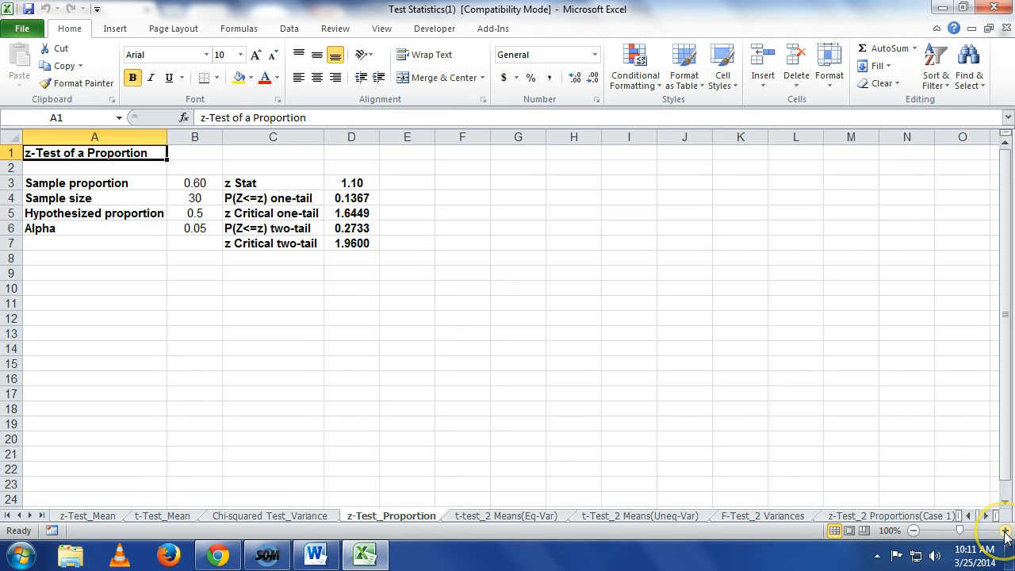
left_click(1005, 529)
left_click(1005, 529)
left_click(1004, 531)
left_click(1005, 530)
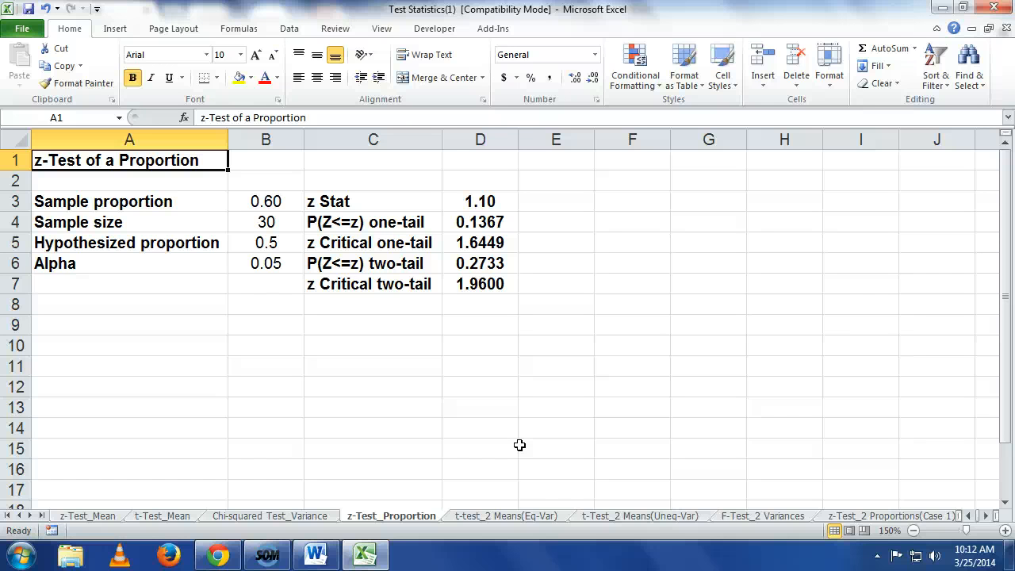
Step: Switch back to Chrome and open the ch10 folder within Book Excel Files
left_click(218, 555)
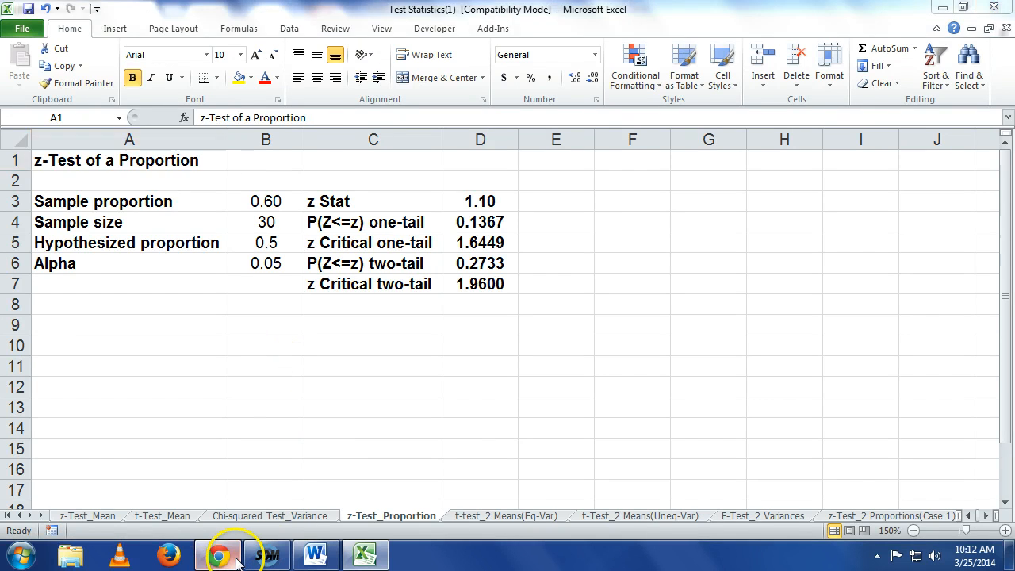
left_click(307, 316)
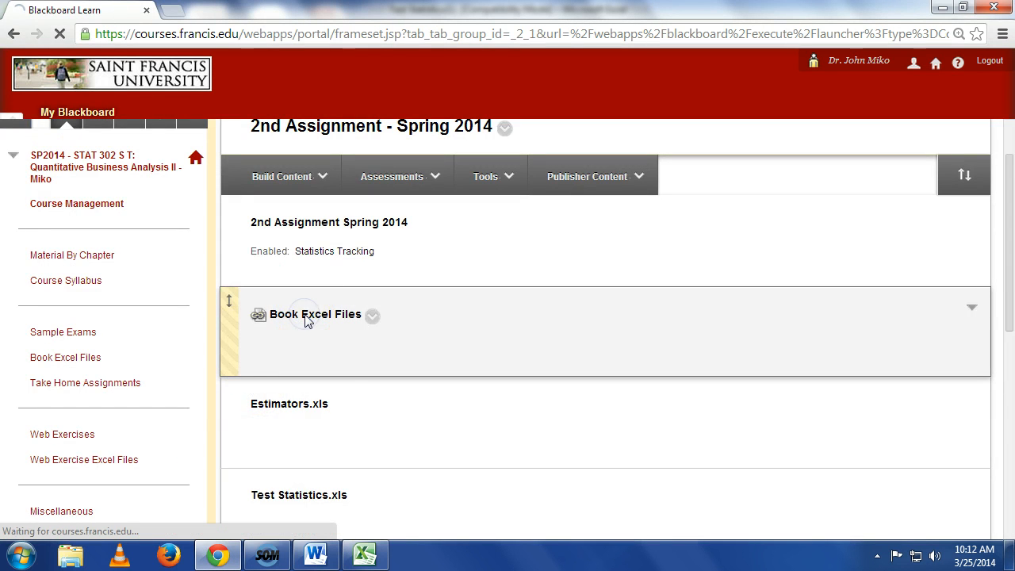
left_click(306, 302)
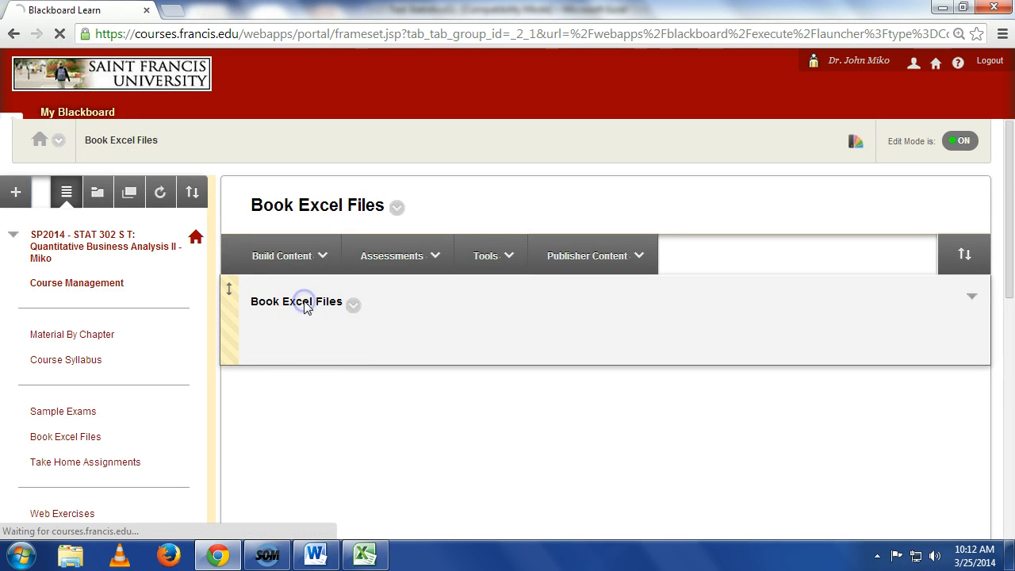
scroll(336, 417, "down", 7)
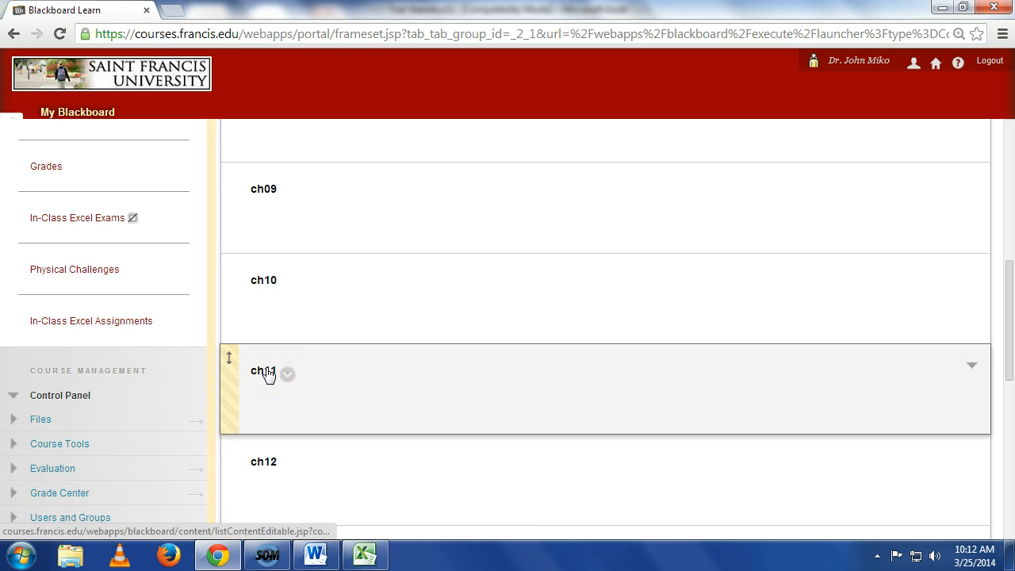
left_click(264, 282)
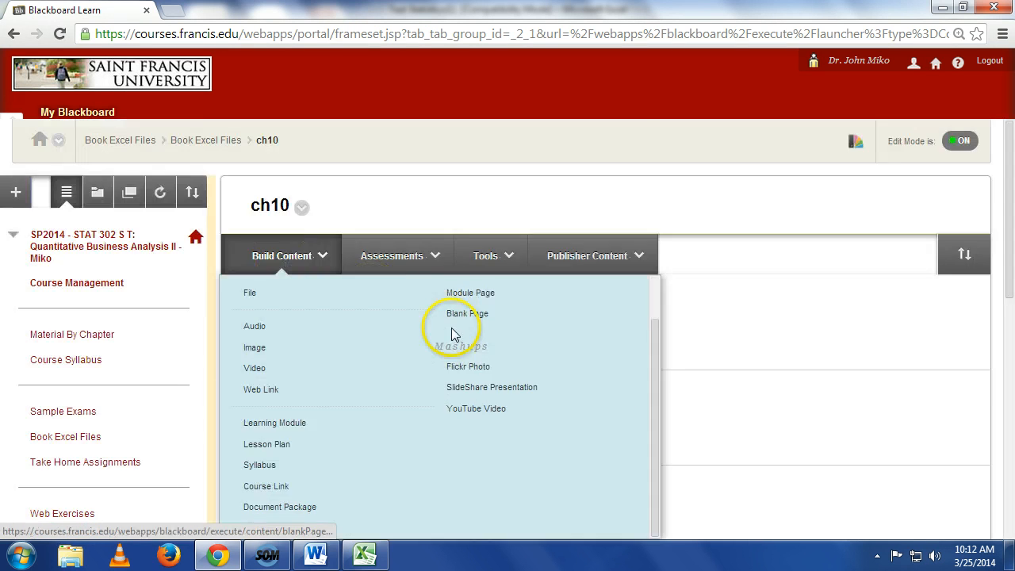
Step: Open the attached file Xr10-11.xls from the ch10 folder in Excel and enable editing
scroll(835, 371, "down", 5)
scroll(835, 371, "down", 1)
left_click(356, 283)
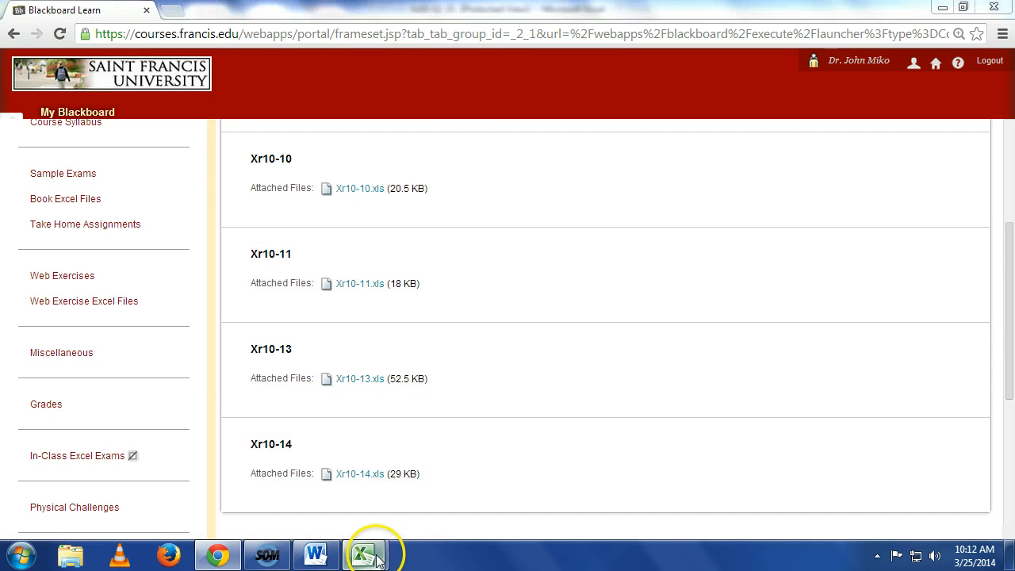
mouse_move(376, 555)
left_click(433, 473)
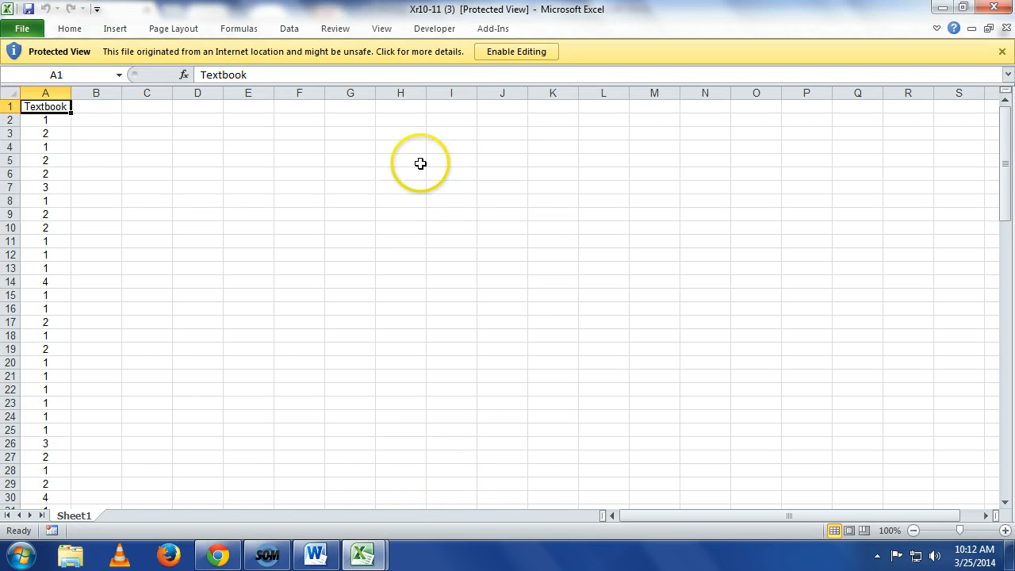
left_click(515, 52)
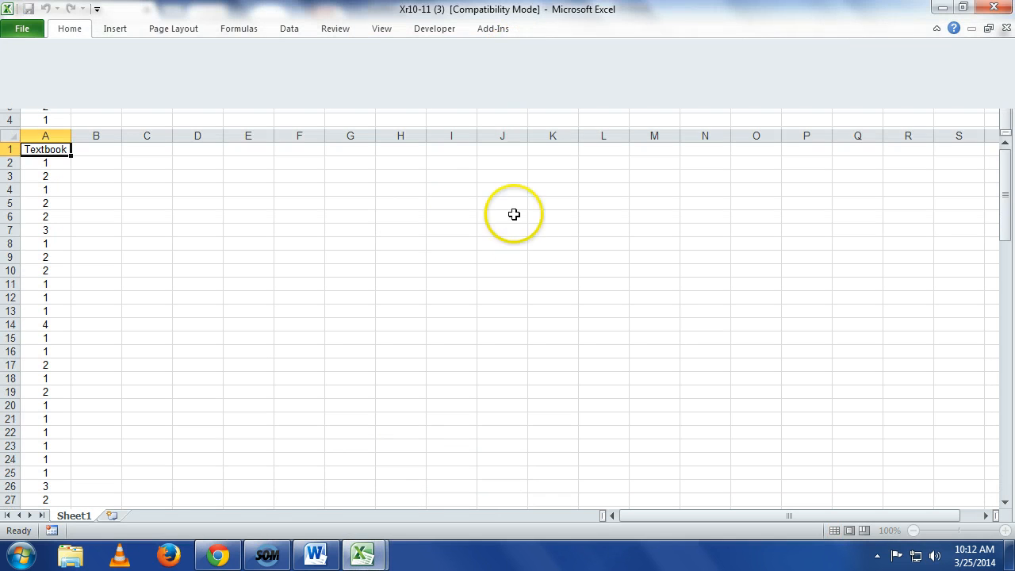
left_click(504, 217)
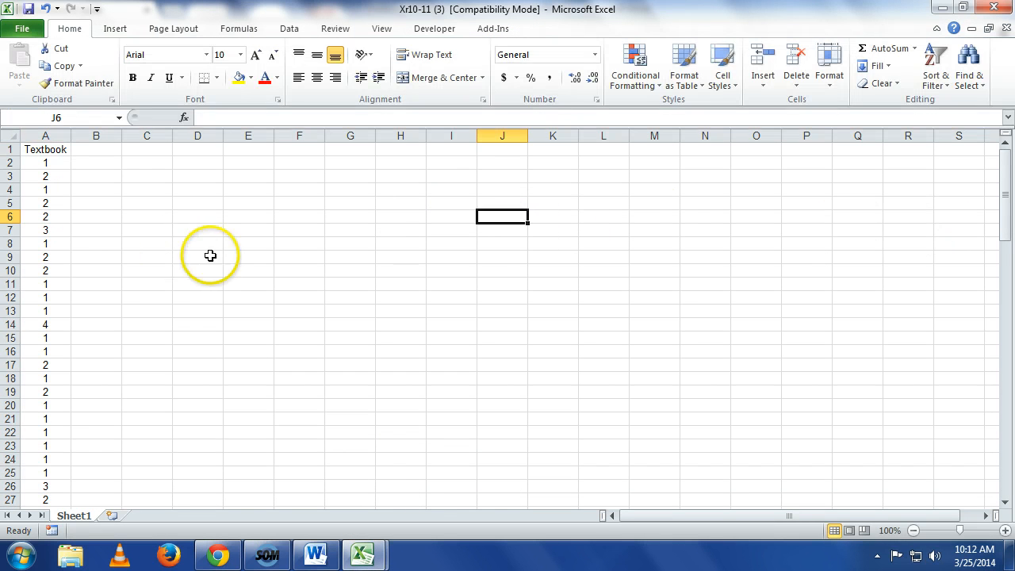
Step: Count the 4s in the Textbook data by entering =COUNTIF(A2:A101,4) in cell C3
left_click_drag(1005, 191, 975, 482)
scroll(962, 455, "down", 2)
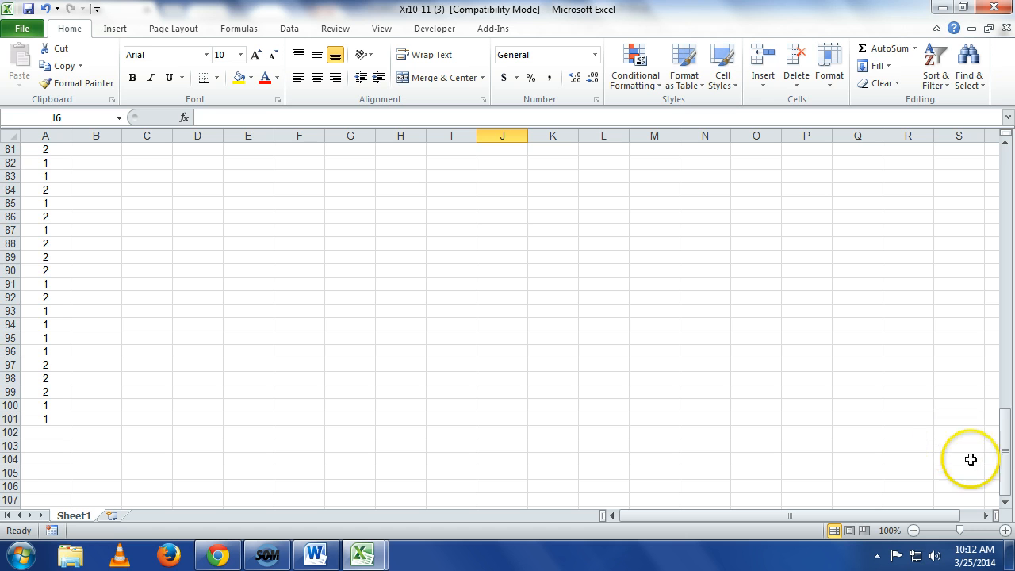
left_click_drag(1005, 447, 999, 106)
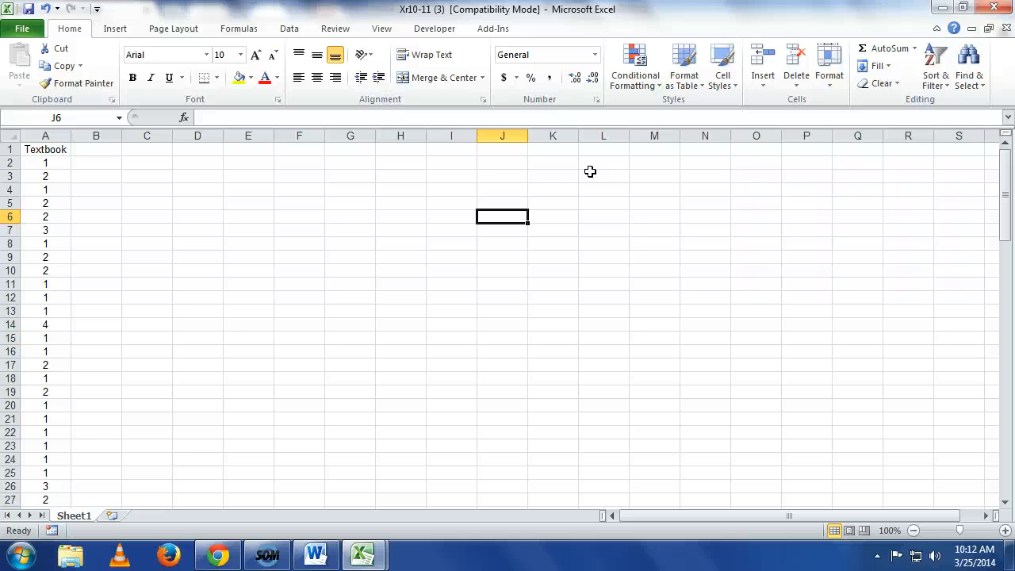
left_click(160, 177)
type("=")
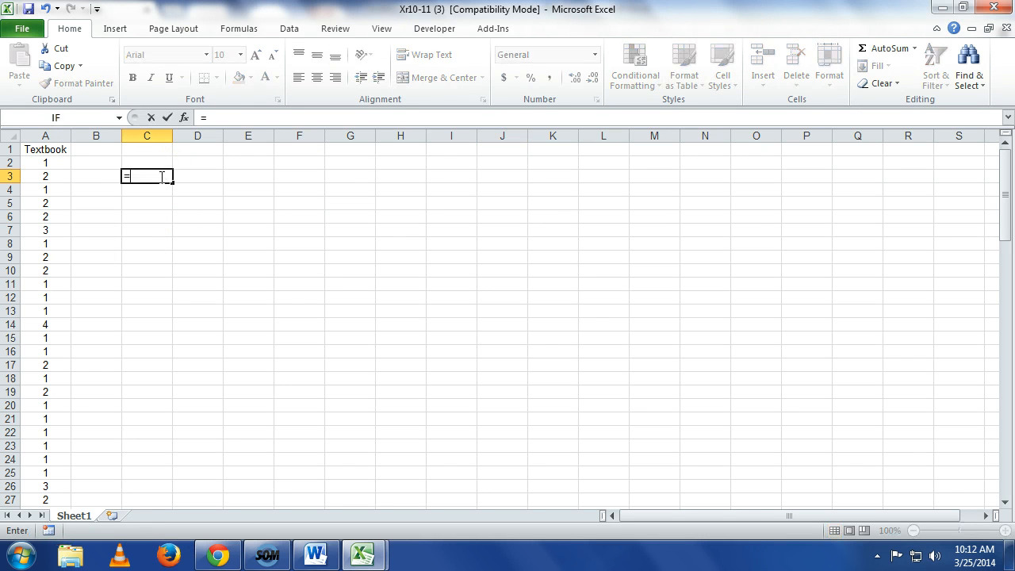
type("counit")
key("BackSpace")
key("BackSpace")
type("t")
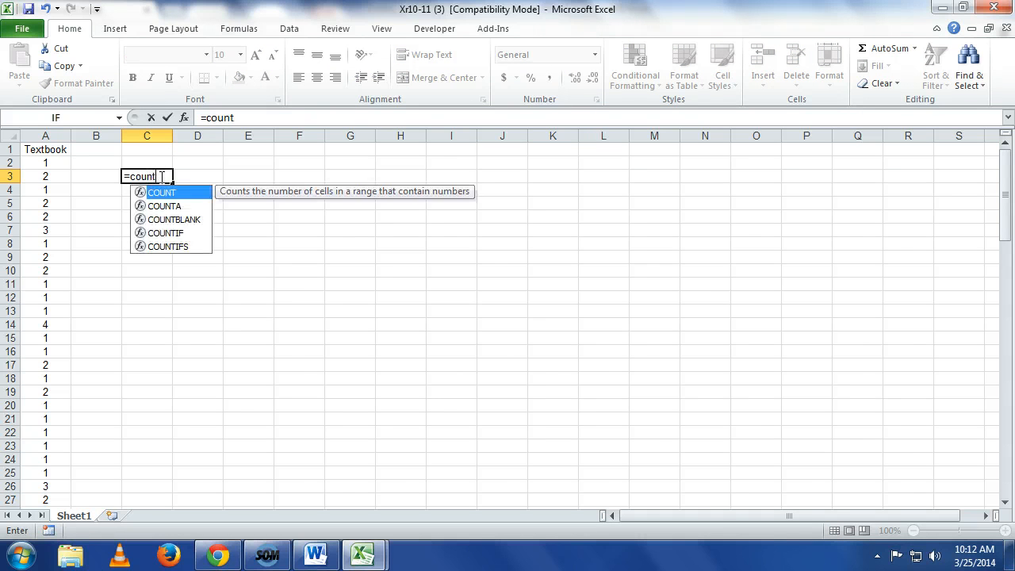
type("uf")
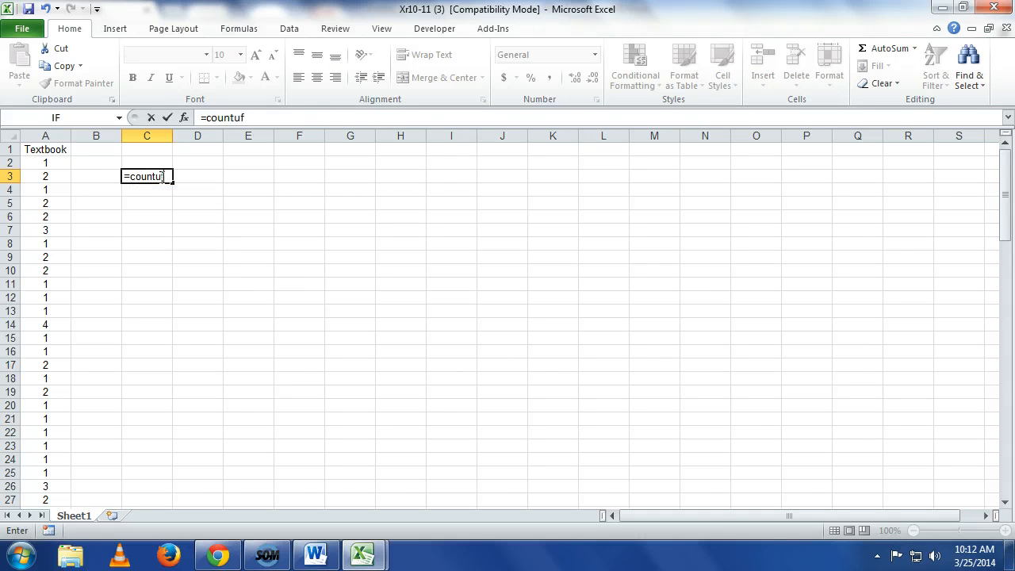
type("(")
key("BackSpace")
key("BackSpace")
key("BackSpace")
type("i")
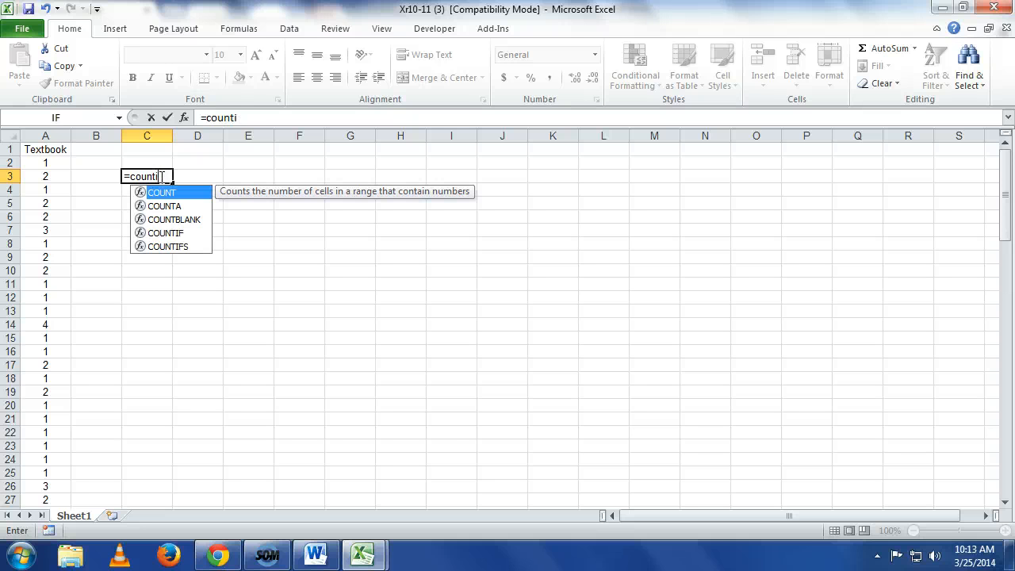
type("f(a")
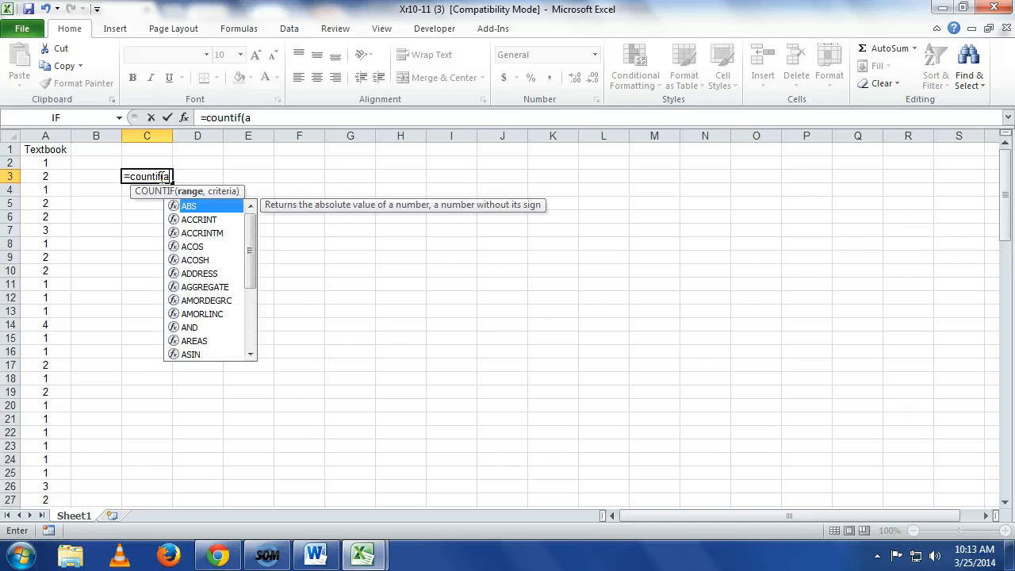
type("2:a1")
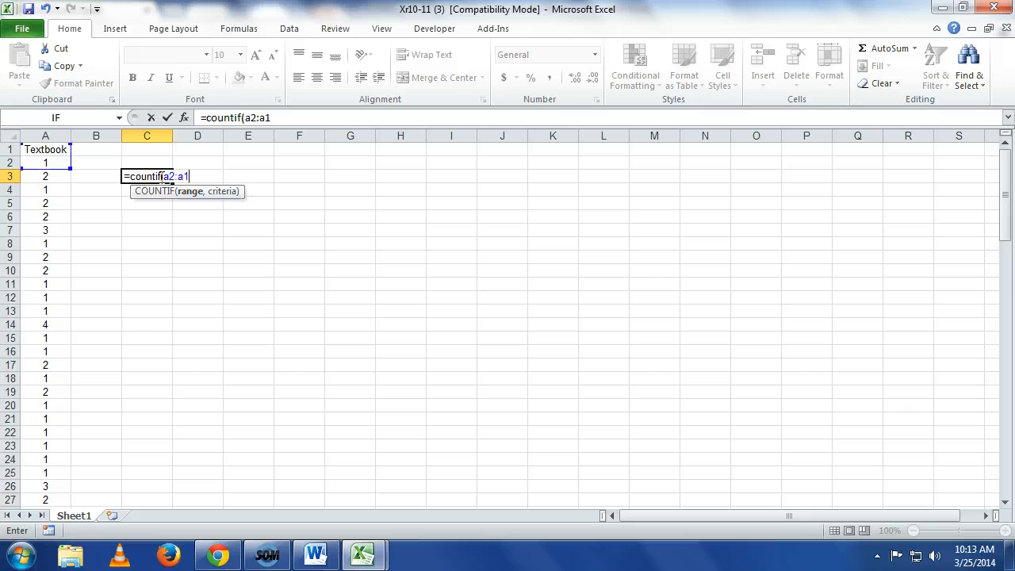
type("01,")
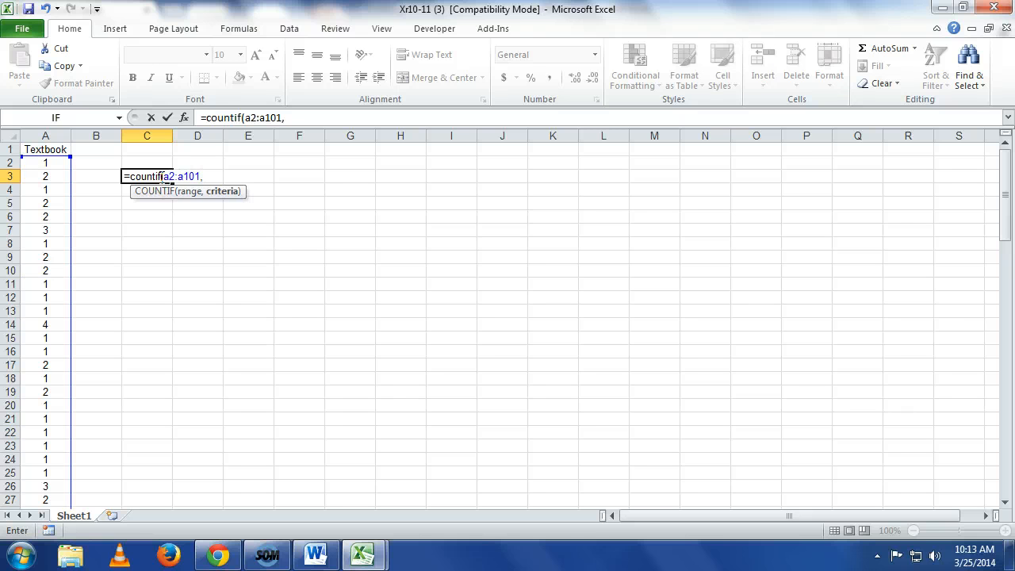
type("4)")
key("Return")
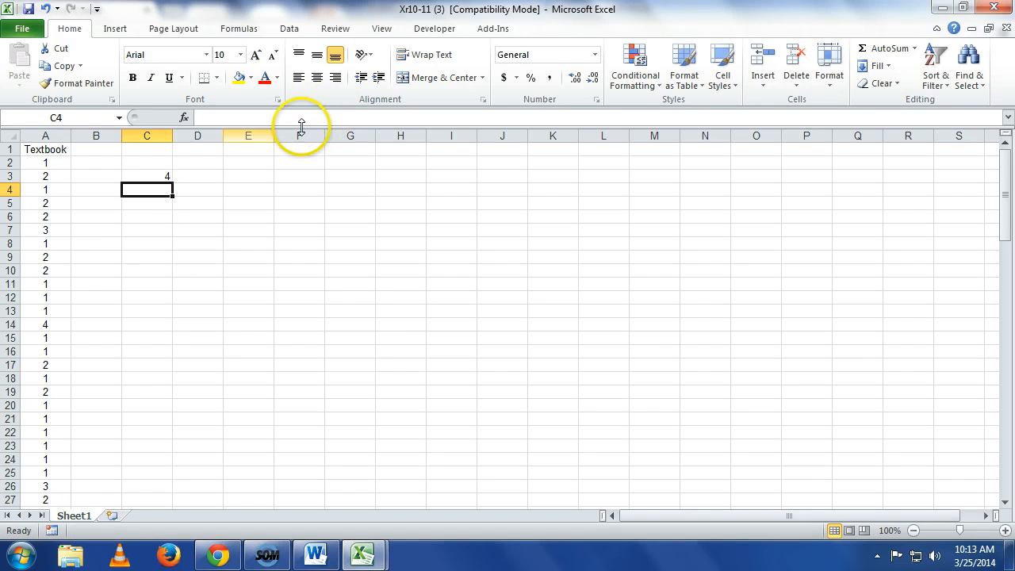
Step: Change the criterion of the COUNTIF formula in cell C3 to 1
left_click(162, 176)
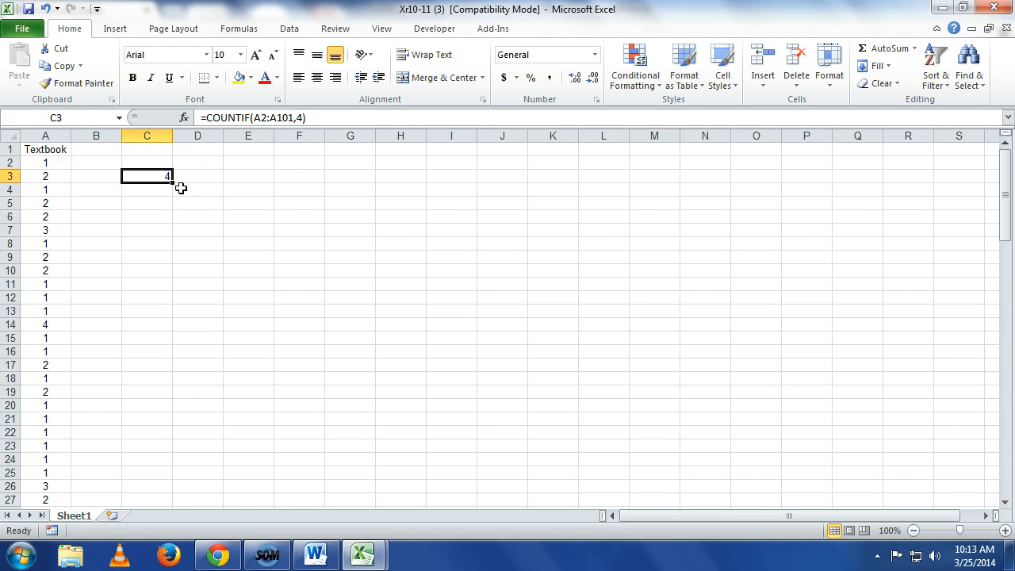
scroll(355, 309, "down", 2)
scroll(355, 309, "down", 6)
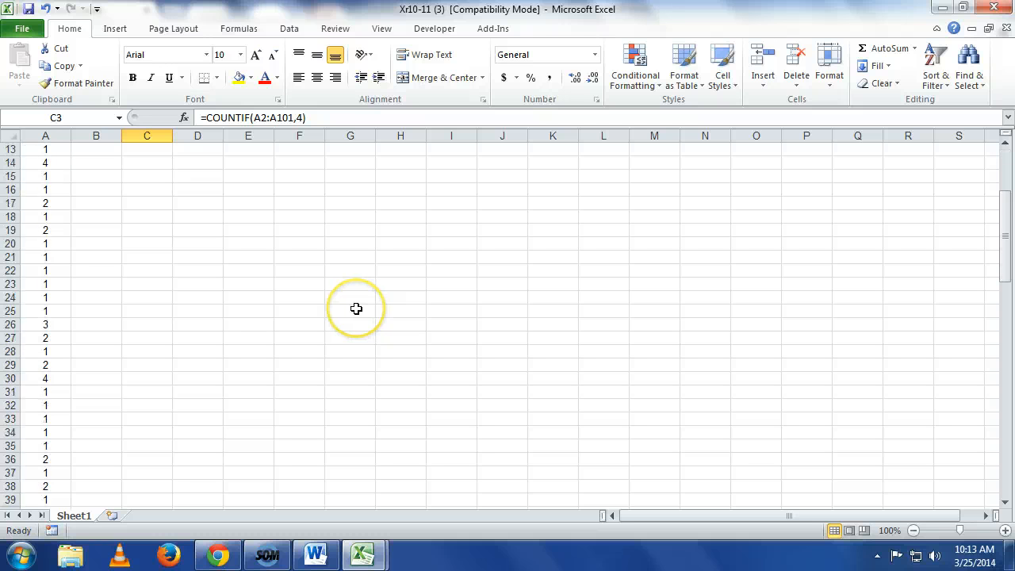
scroll(355, 310, "up", 6)
scroll(355, 312, "up", 2)
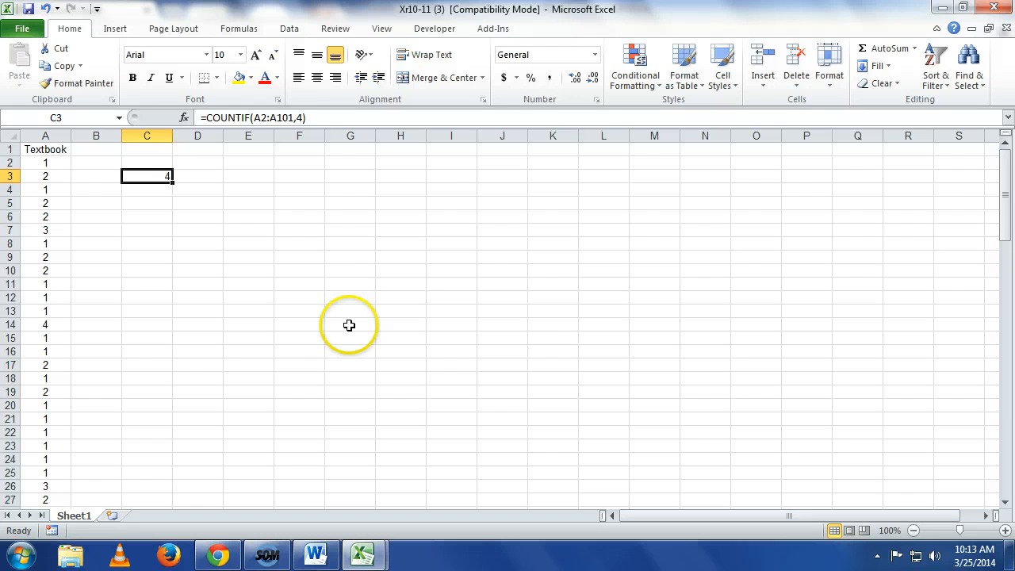
key("F2")
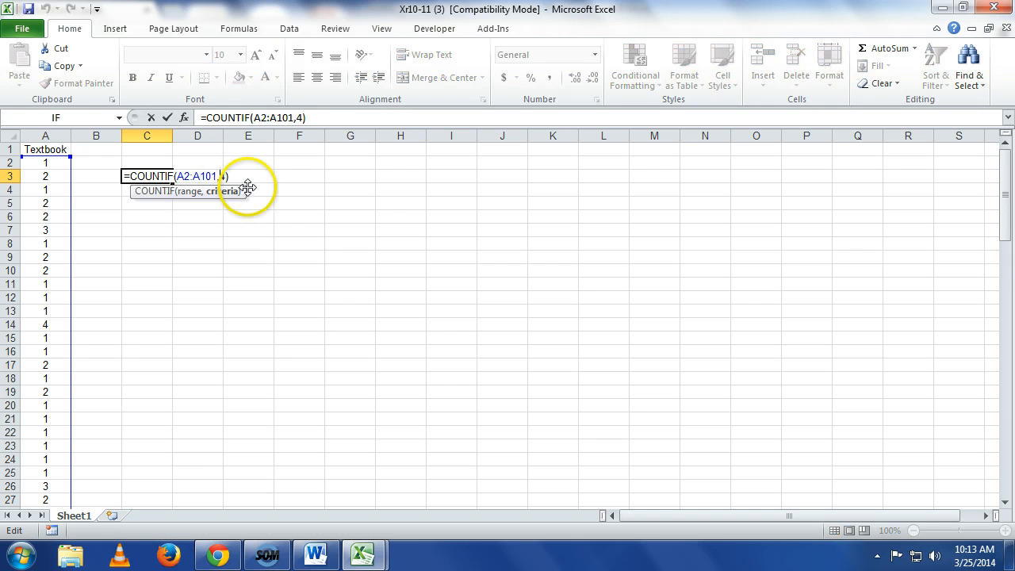
key("BackSpace")
type("1")
key("Return")
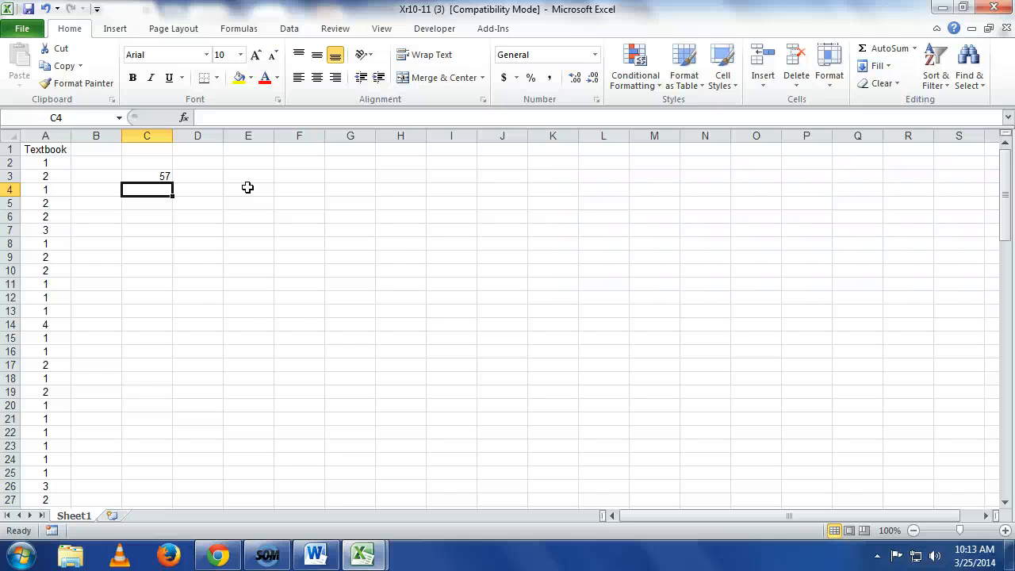
Step: Create a PivotTable on a new worksheet from the Textbook data in column A
left_click(54, 133)
left_click(115, 30)
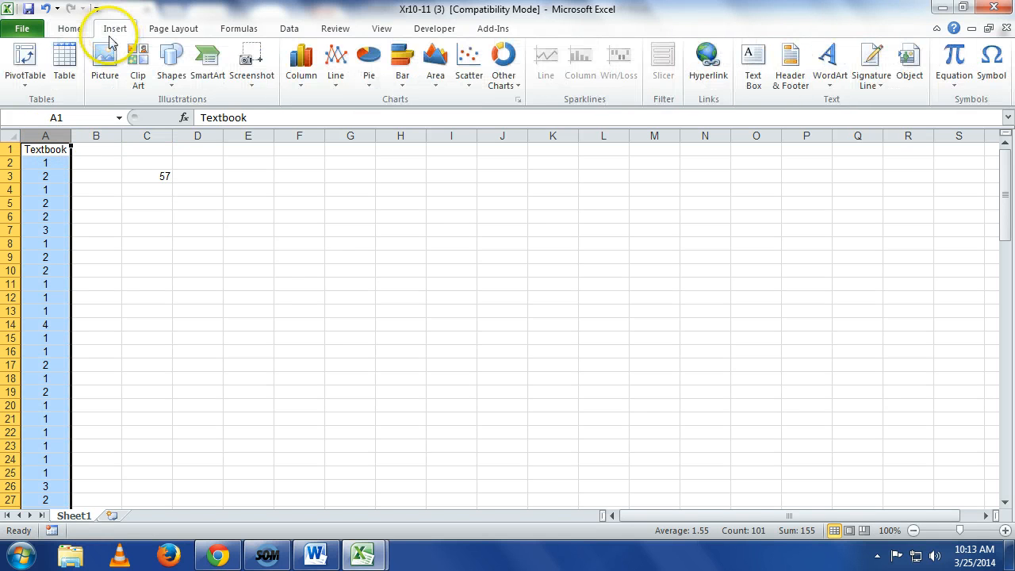
left_click(30, 77)
left_click(33, 103)
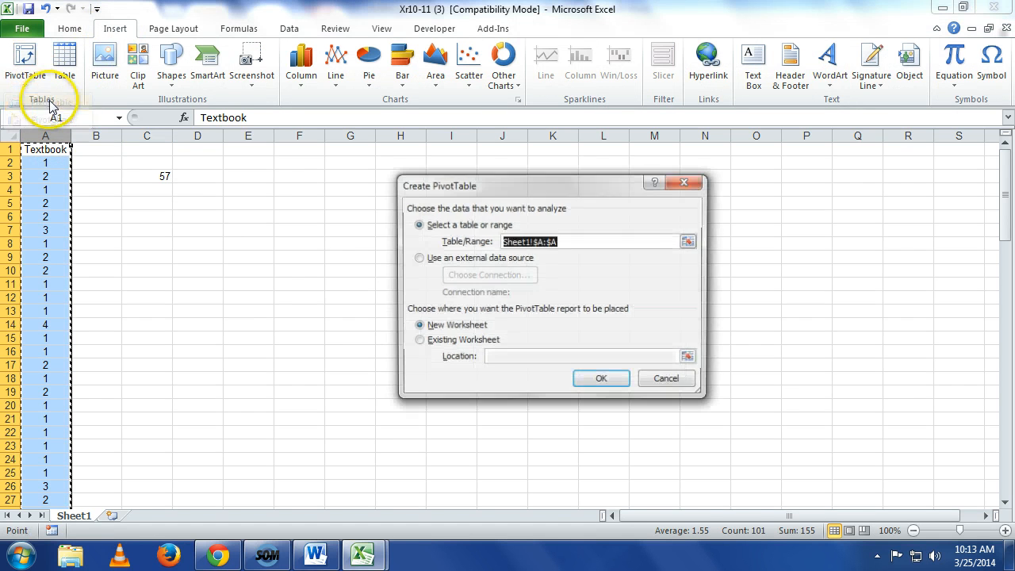
left_click(602, 381)
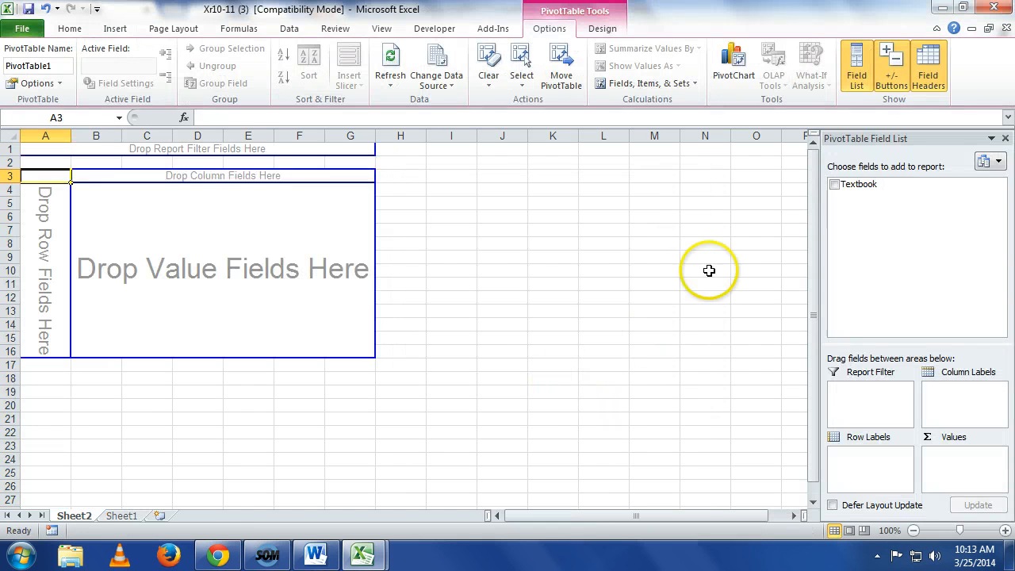
Step: Add the Textbook field to the PivotTable's row labels once and to its values twice
left_click_drag(852, 186, 856, 456)
left_click_drag(854, 191, 915, 453)
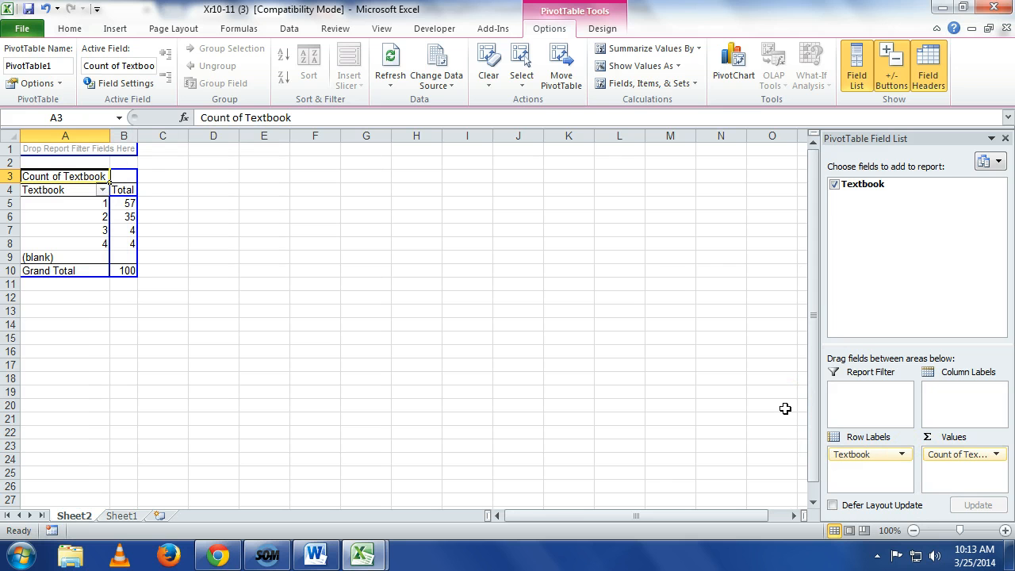
left_click_drag(859, 183, 956, 471)
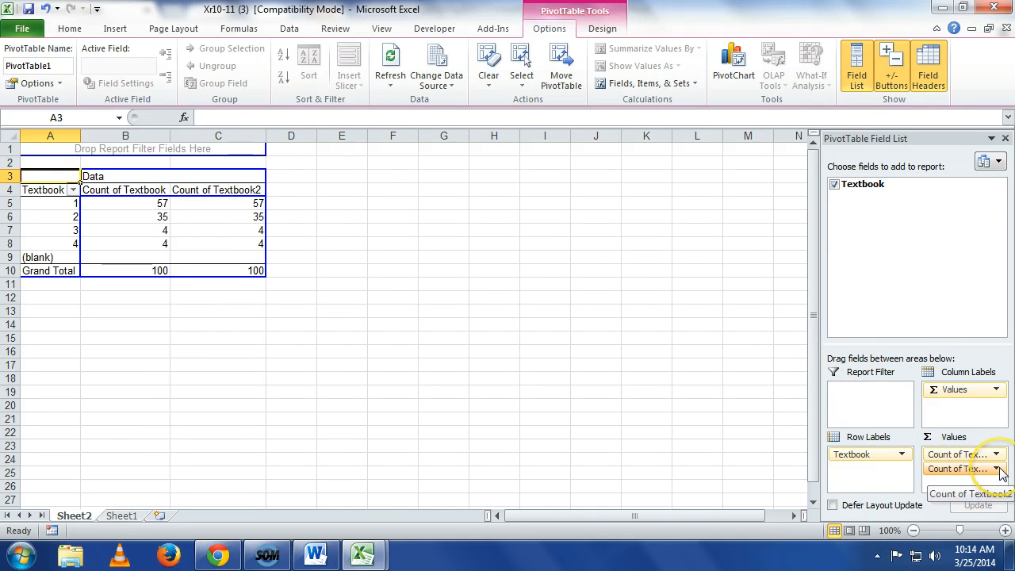
Step: Show the second Textbook count in the PivotTable as % of Grand Total
left_click(997, 468)
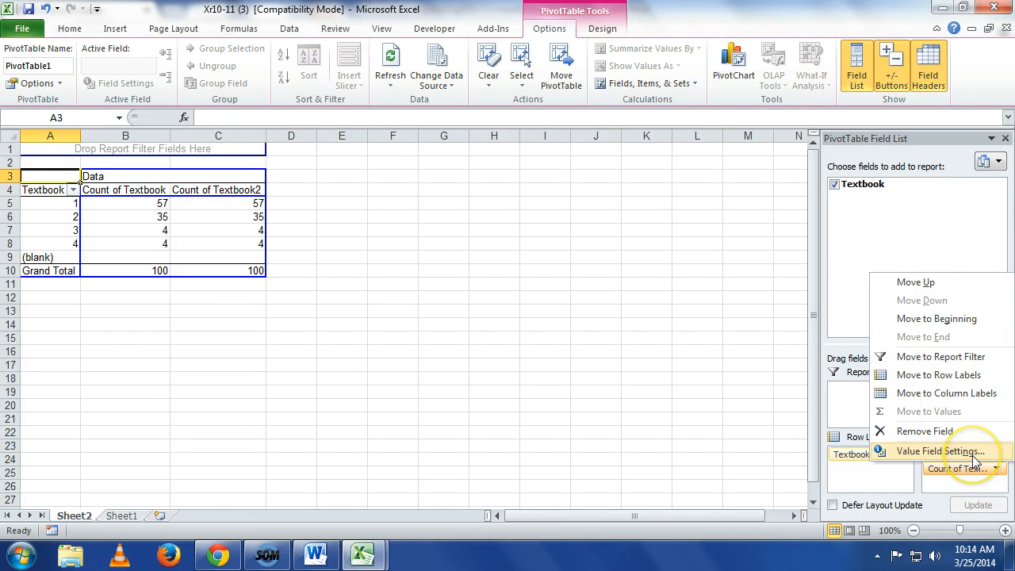
left_click(940, 451)
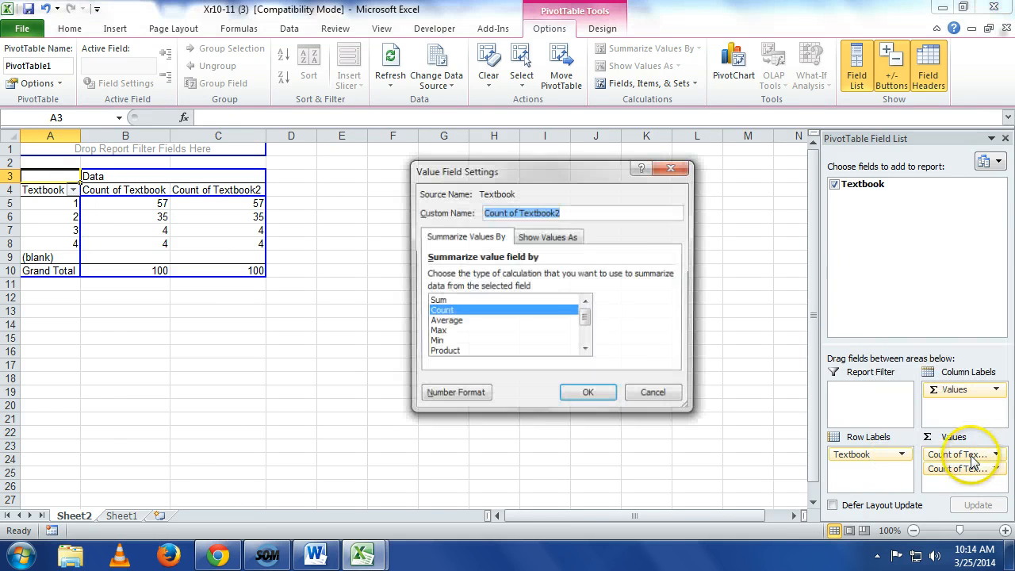
left_click(544, 237)
left_click(565, 276)
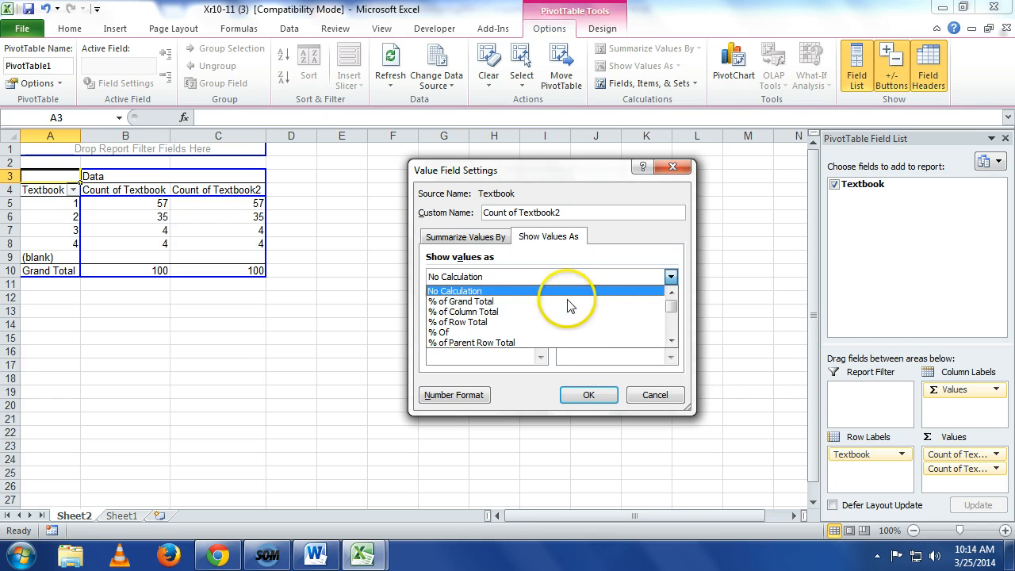
left_click(568, 301)
left_click(588, 395)
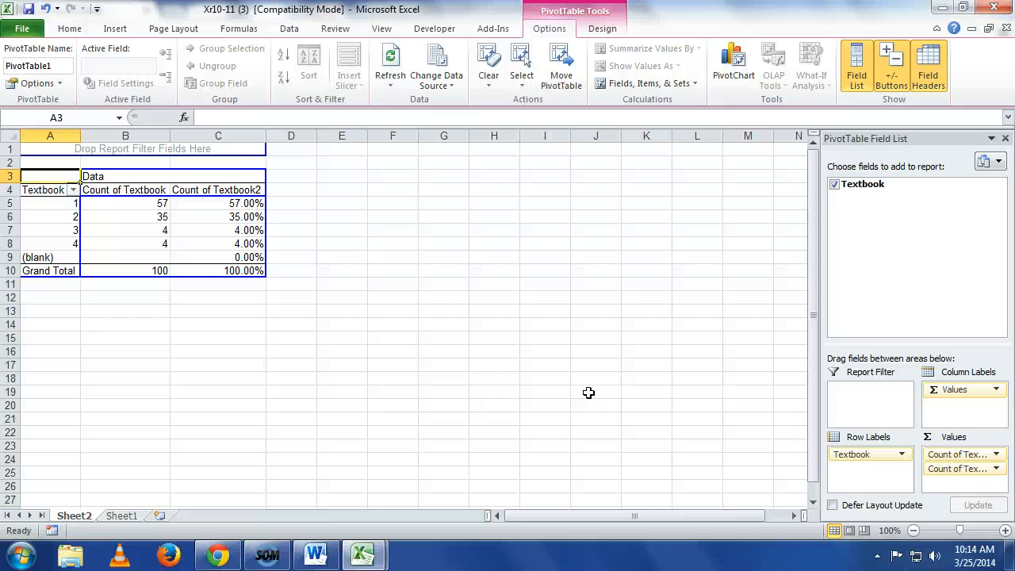
Step: Switch to the Test Statistics(1) workbook containing the z-Test of a Proportion calculator
left_click(362, 555)
left_click(376, 511)
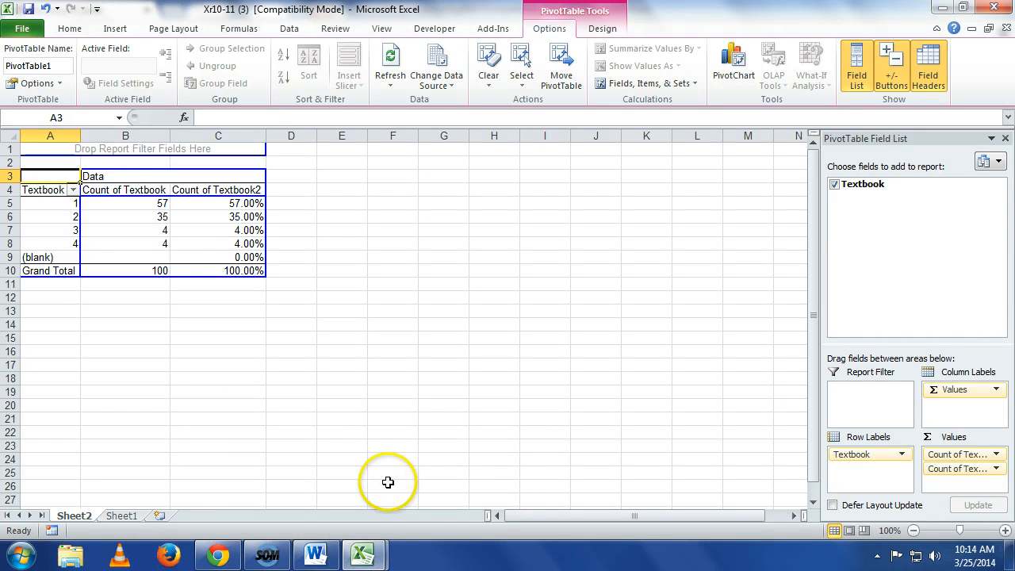
left_click(365, 555)
left_click(265, 499)
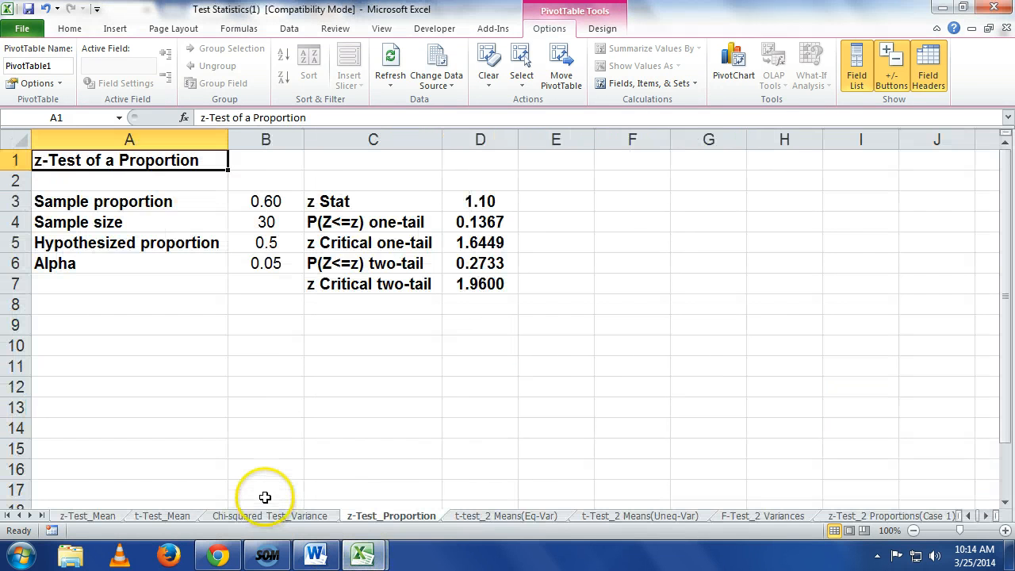
Step: Set the sample proportion in B3 to 0.57 and the sample size in B4 to 100
left_click(289, 202)
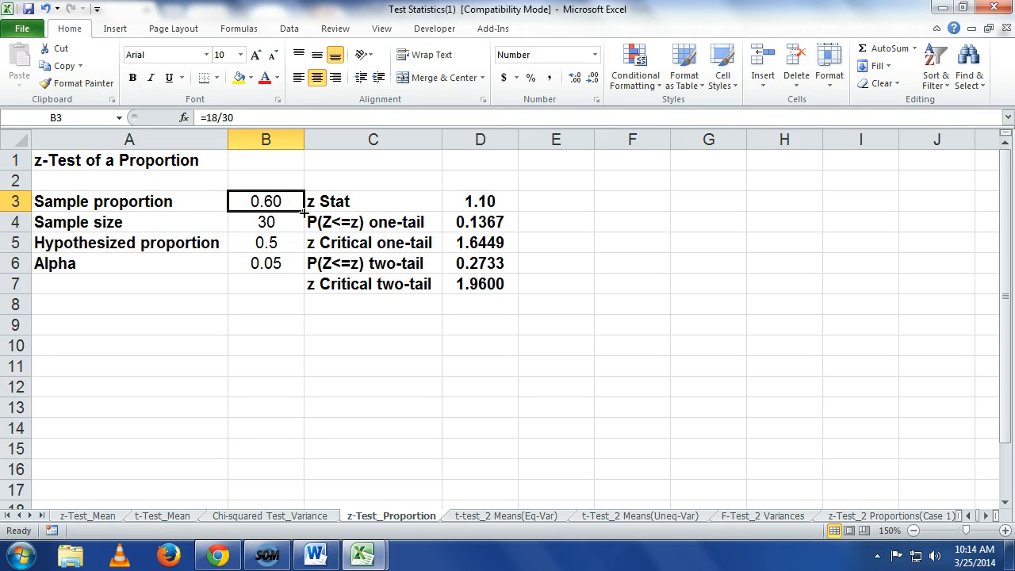
type(".57")
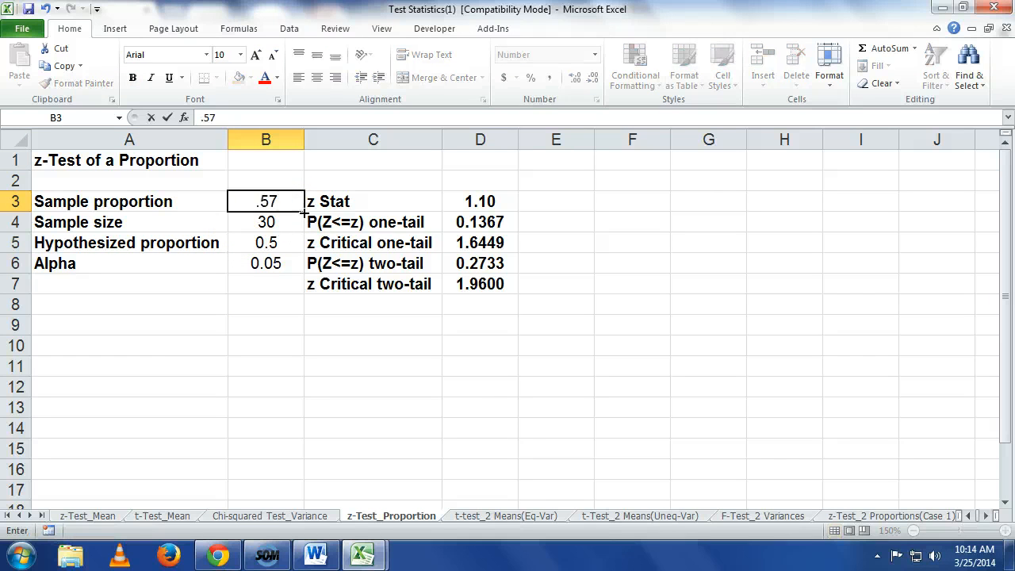
key("Return")
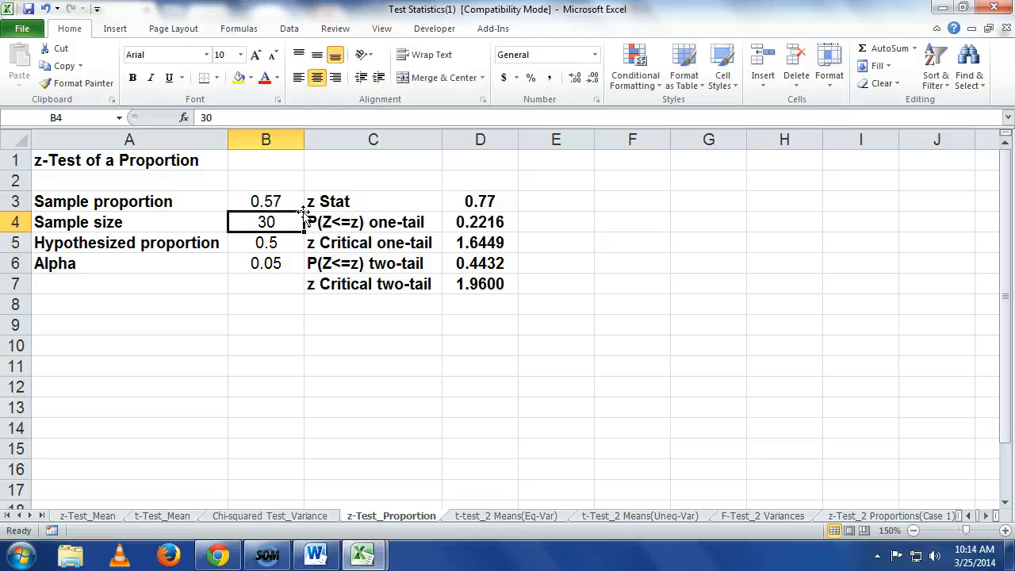
type("100")
key("Return")
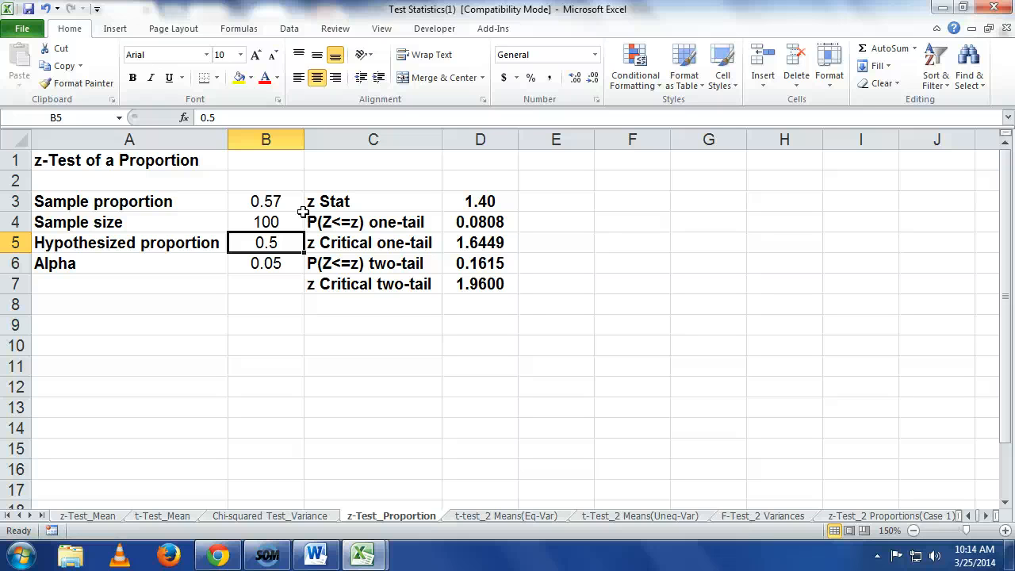
Step: Set the alpha of the proportion z-test in cell B6 to 0.10
key("Down")
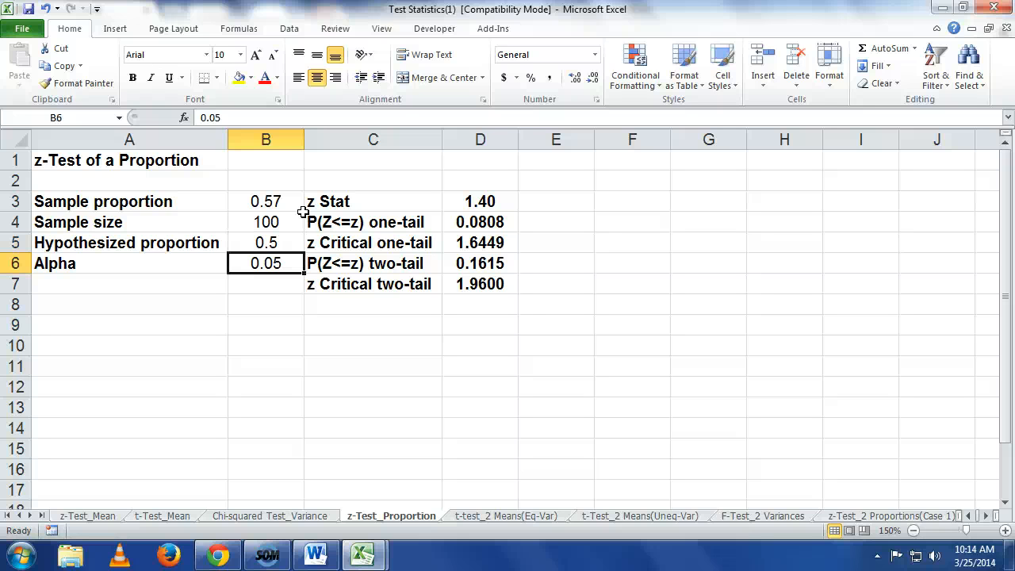
type(".10")
key("Return")
key("Up")
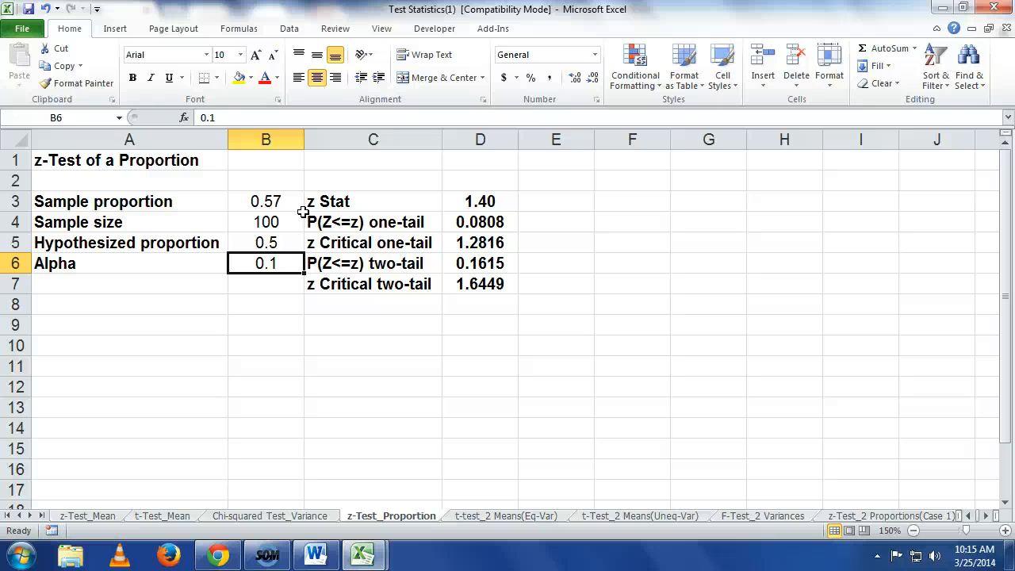
Step: Highlight the one-tail p-value label and result in C4:D4 with yellow fill
left_click_drag(481, 224, 347, 224)
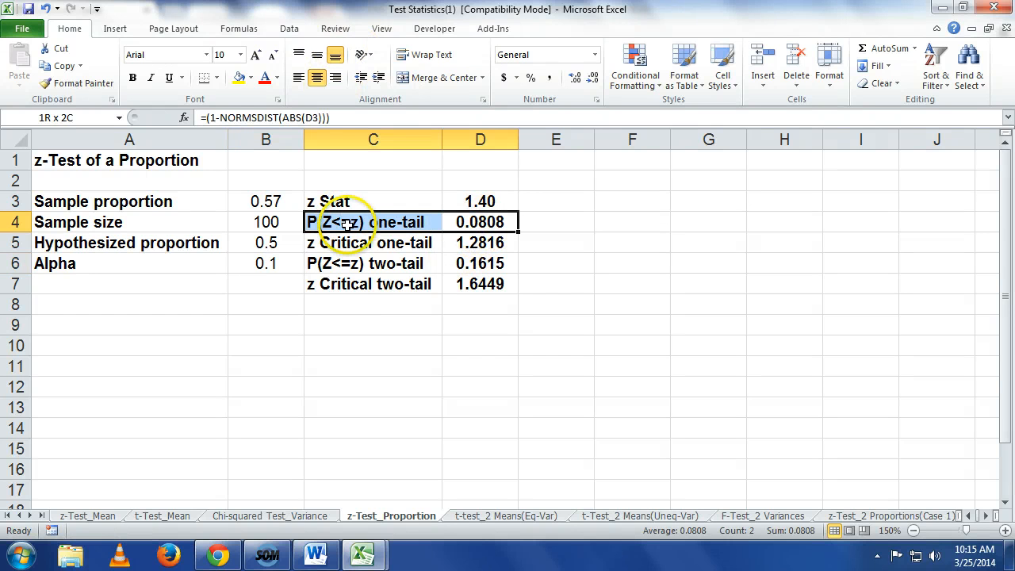
left_click(239, 77)
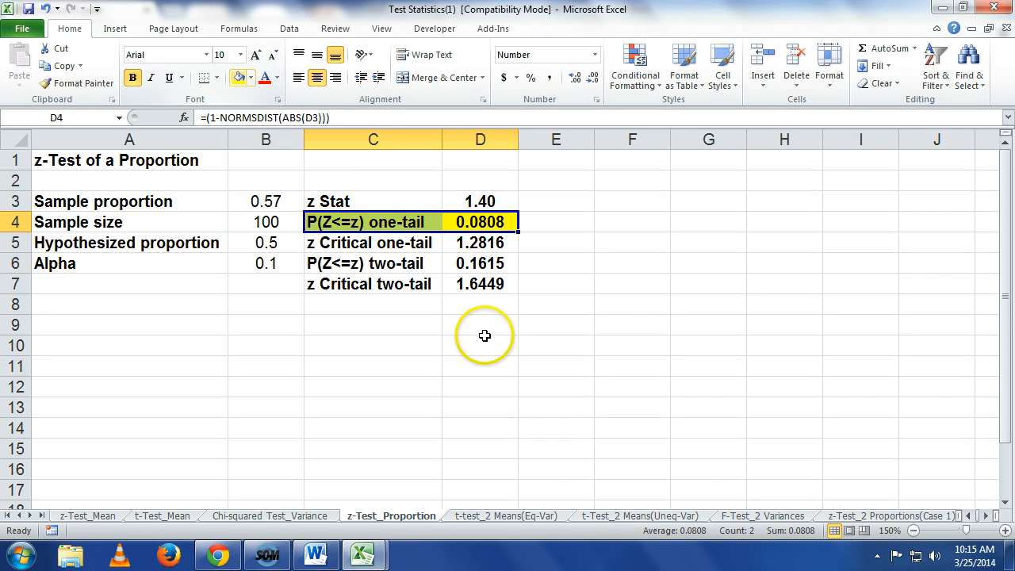
left_click(551, 321)
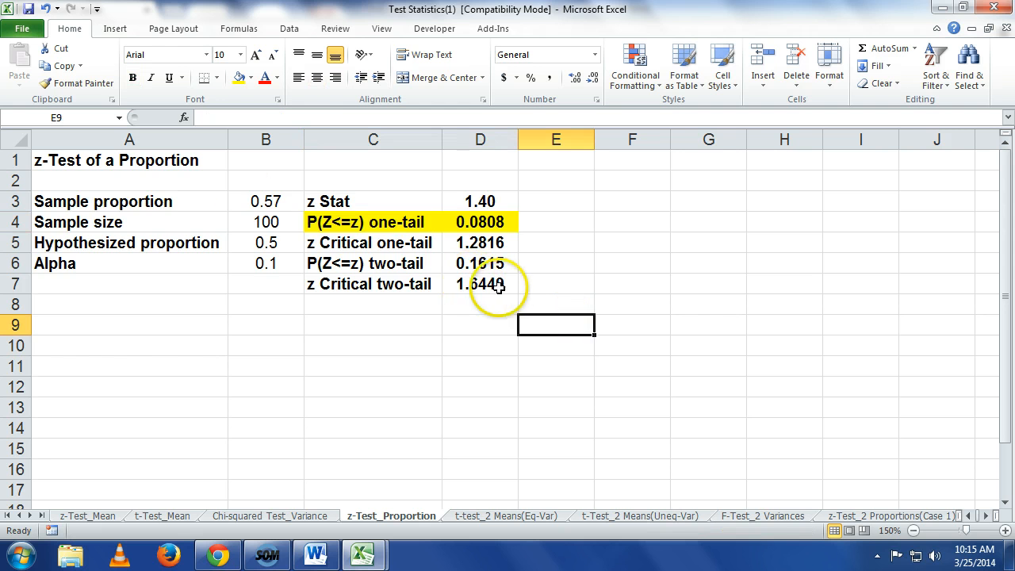
Step: Copy the whole z-Test of a Proportion table, A1:D7
left_click_drag(498, 287, 129, 165)
right_click(124, 168)
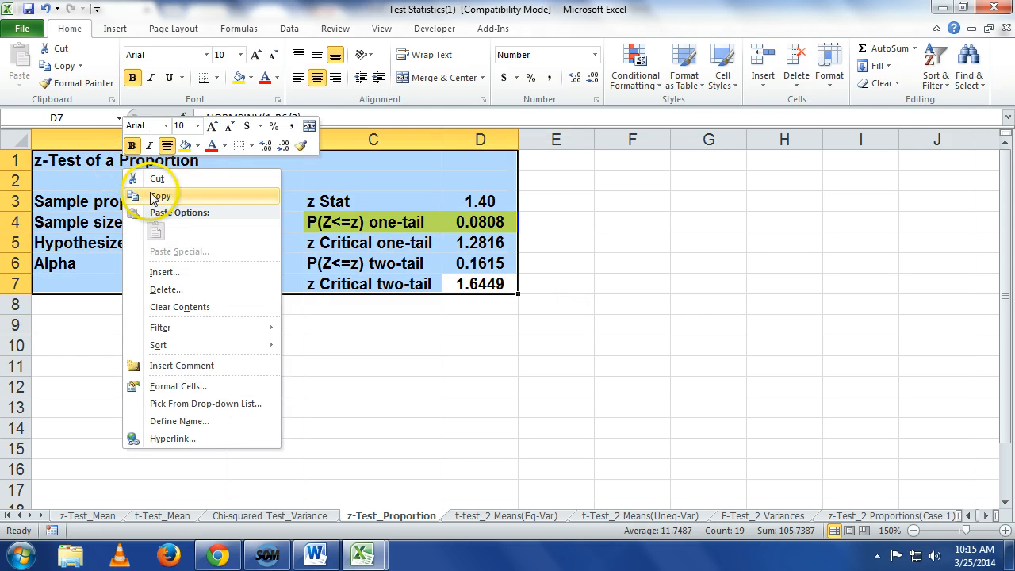
left_click(157, 195)
Step: Switch to Word and paste the copied z-test table into a new blank document
left_click(316, 555)
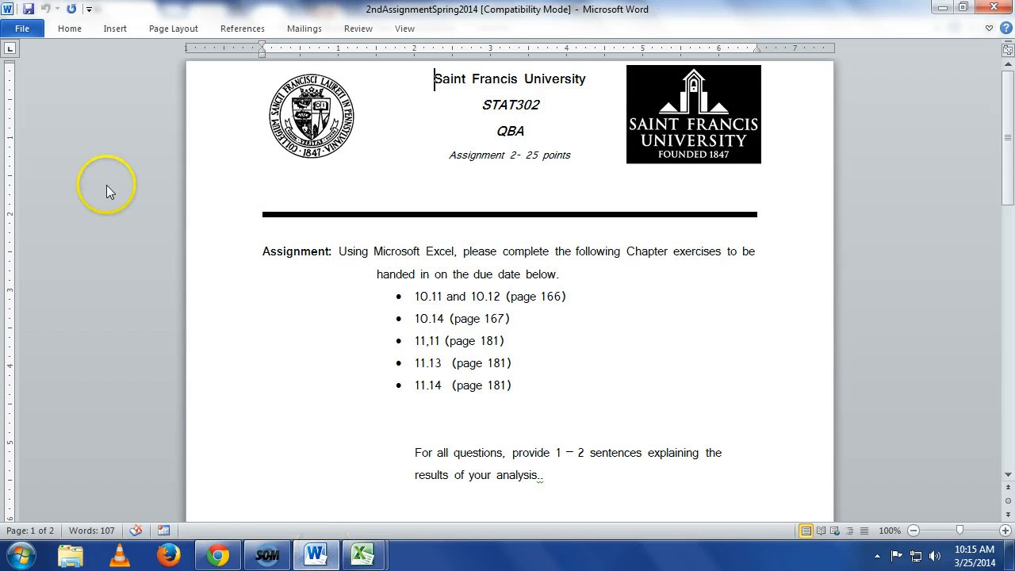
left_click(22, 29)
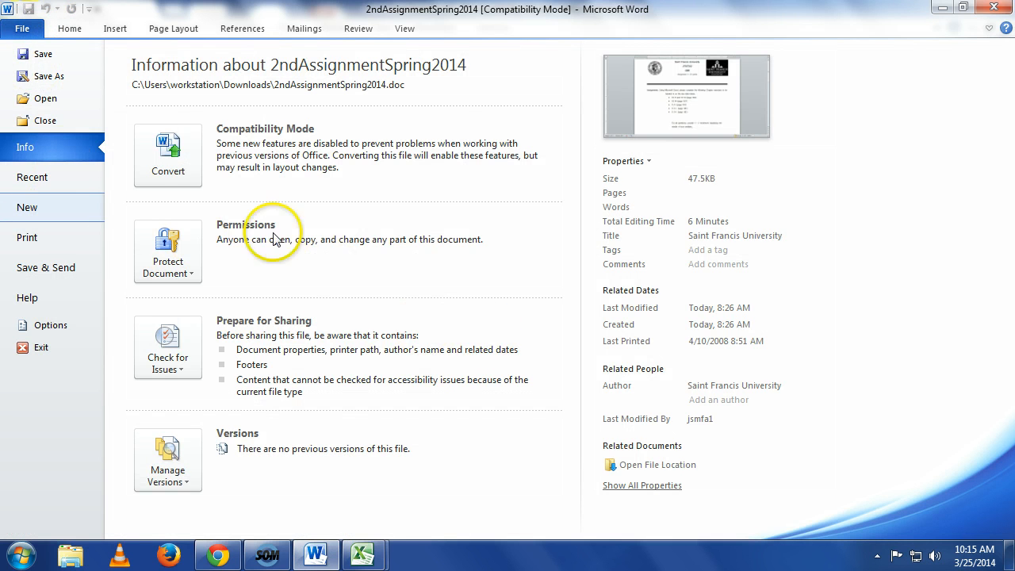
left_click(27, 207)
left_click(797, 406)
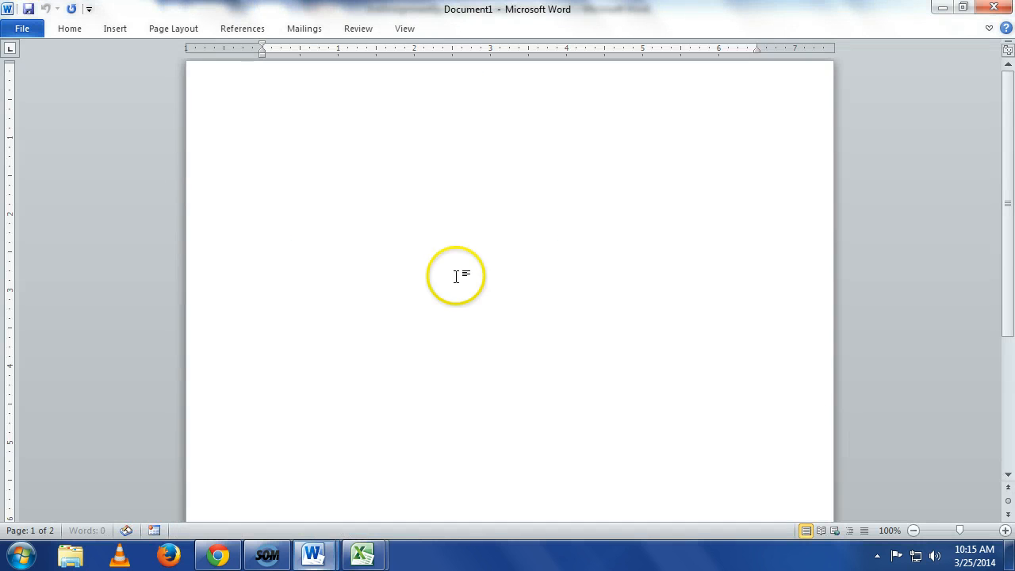
left_click(73, 32)
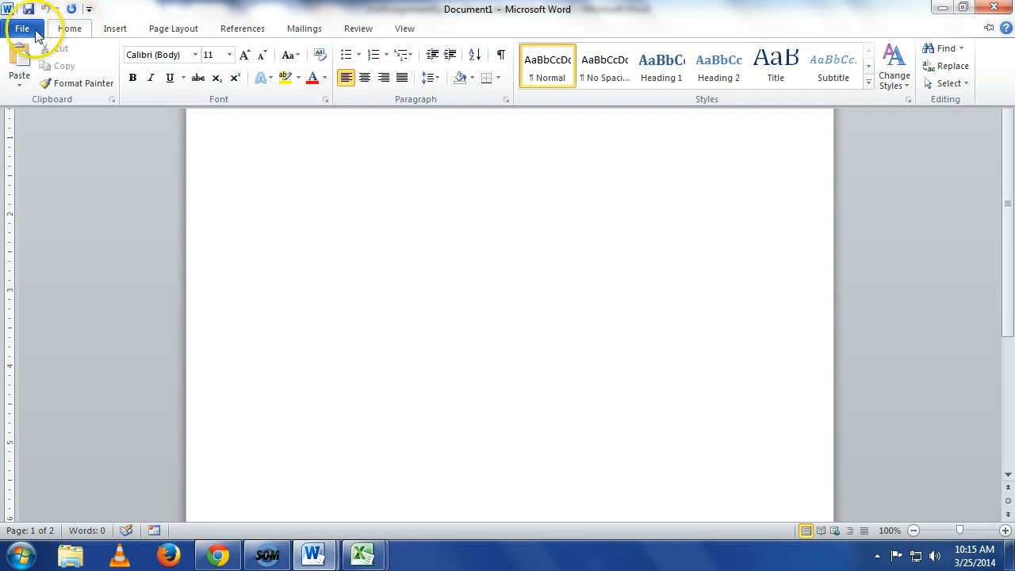
left_click(22, 60)
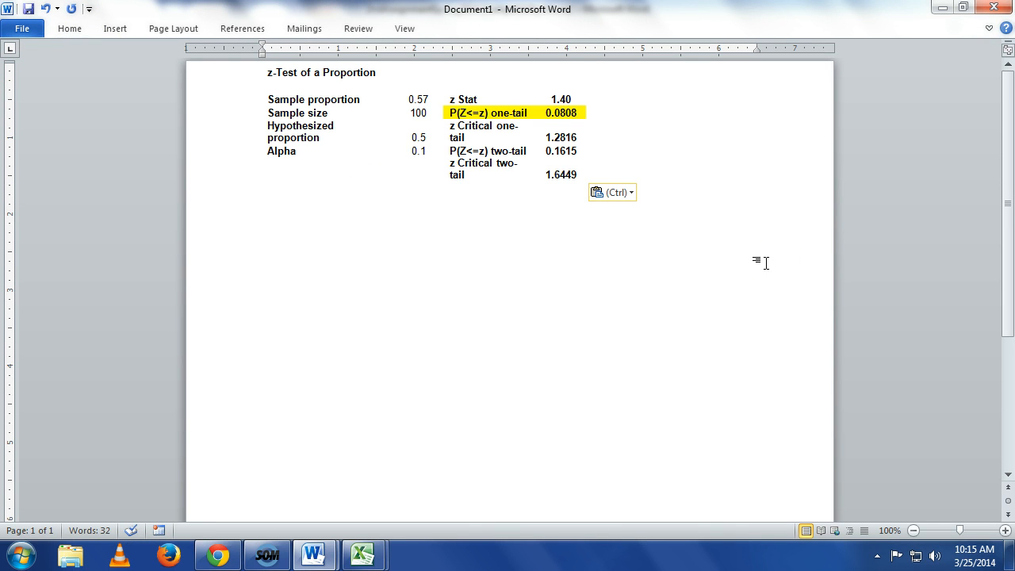
Step: Write "There is enough at the 10% significance level t" as the start of the conclusion below the pasted table
type("There")
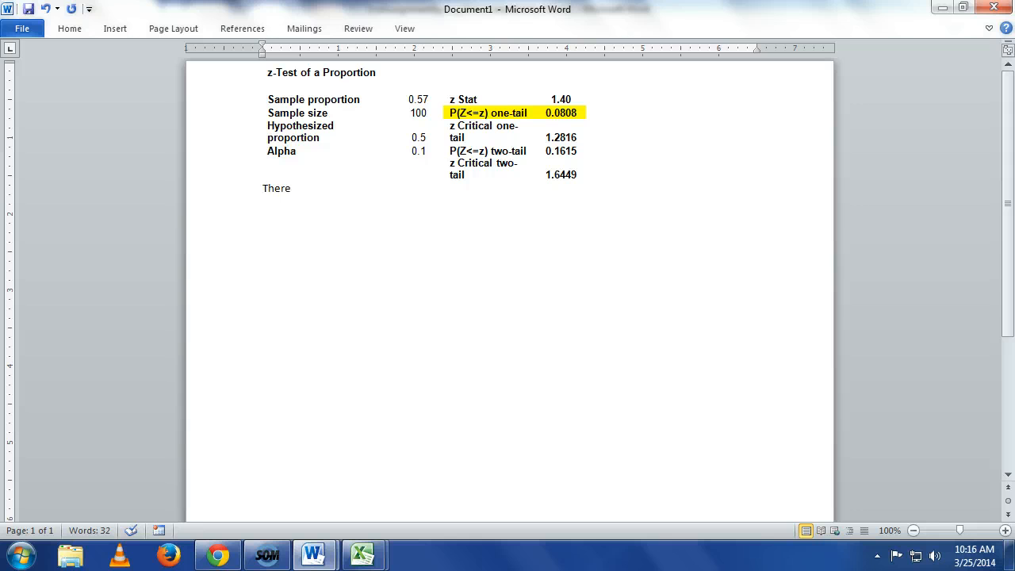
type(" is enough at the")
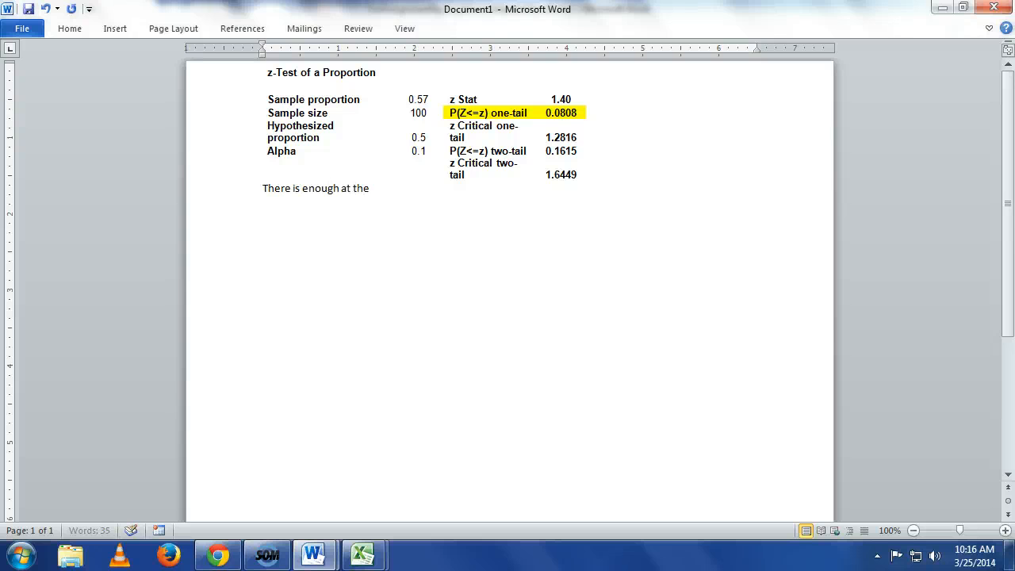
type(" 10% signicficanc")
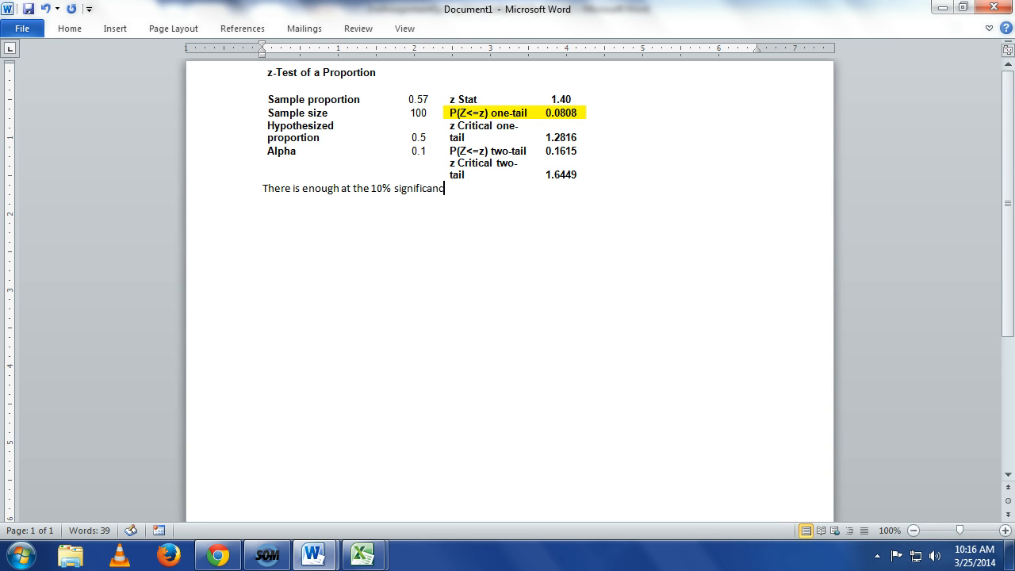
type("e level to c")
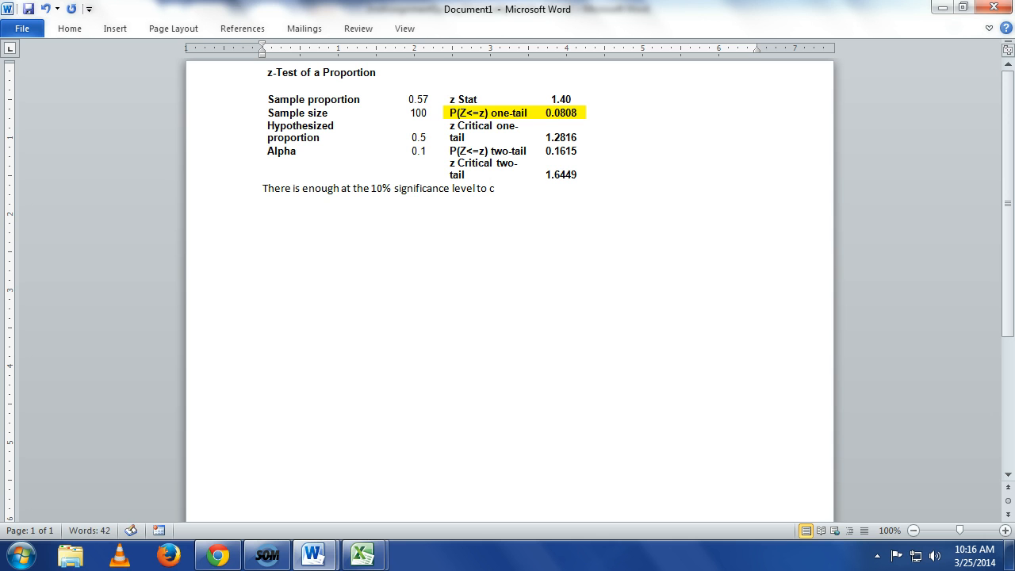
key("BackSpace")
key("BackSpace")
Step: View the 2ndAssignmentSpring2014 document, and open 2nd Assignment - Spring 2014 under Take Home Assignments in Chrome
mouse_move(311, 555)
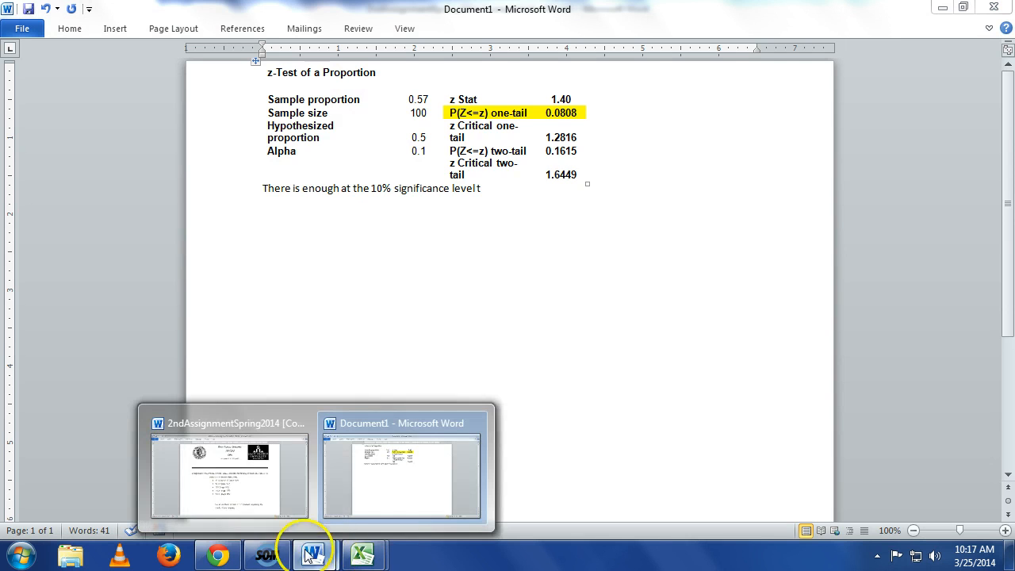
left_click(246, 512)
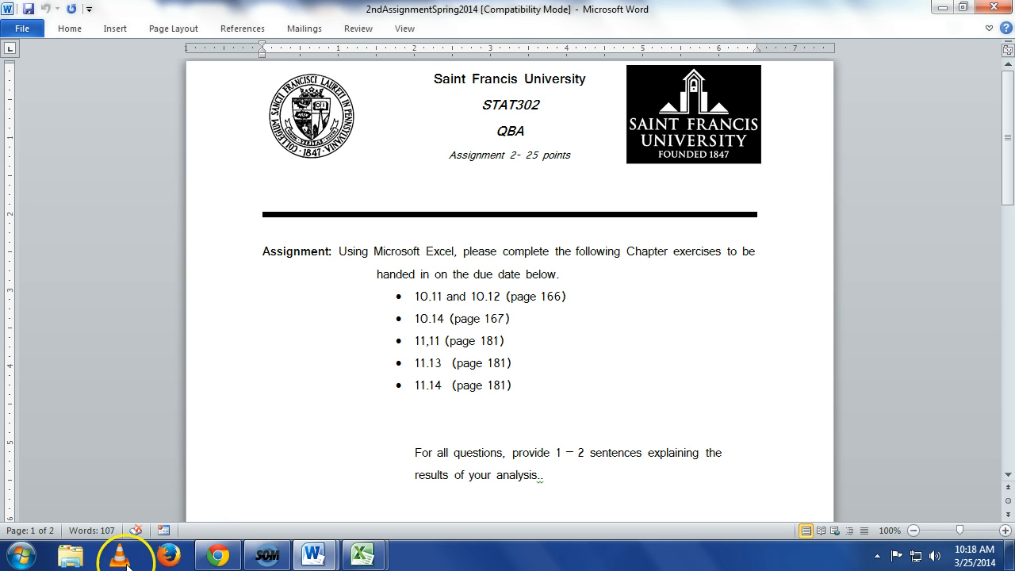
left_click(215, 557)
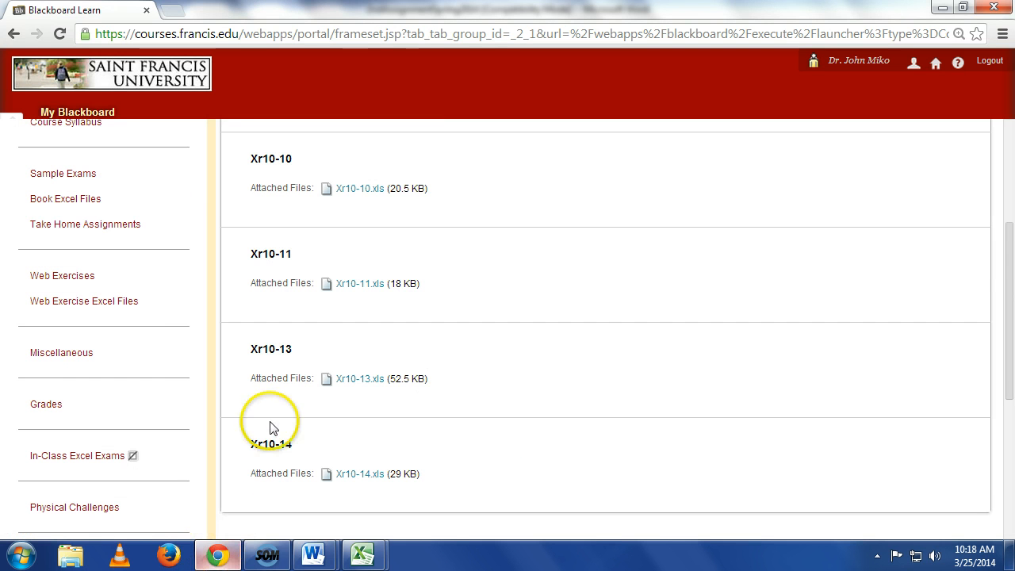
left_click(111, 225)
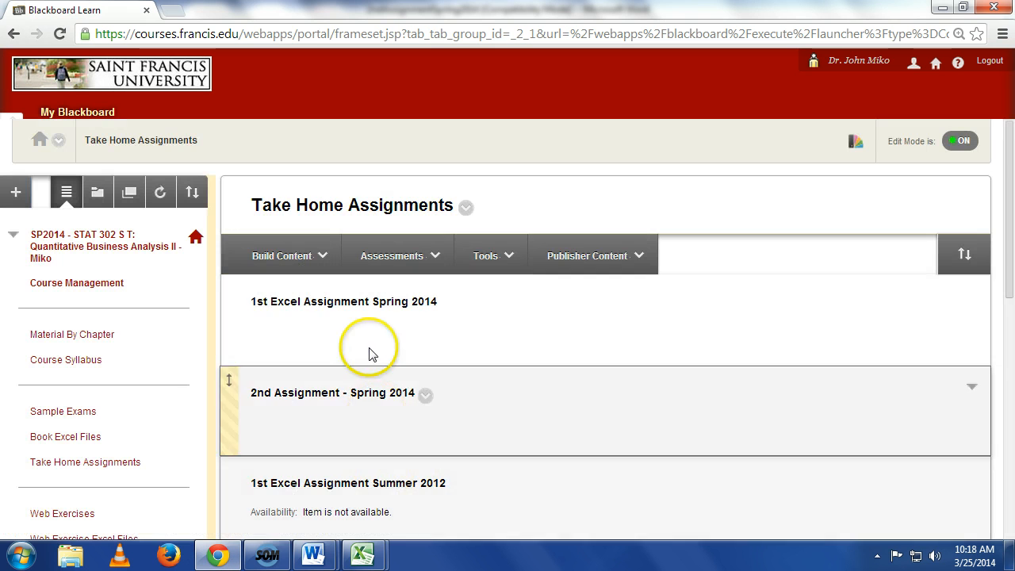
left_click(340, 397)
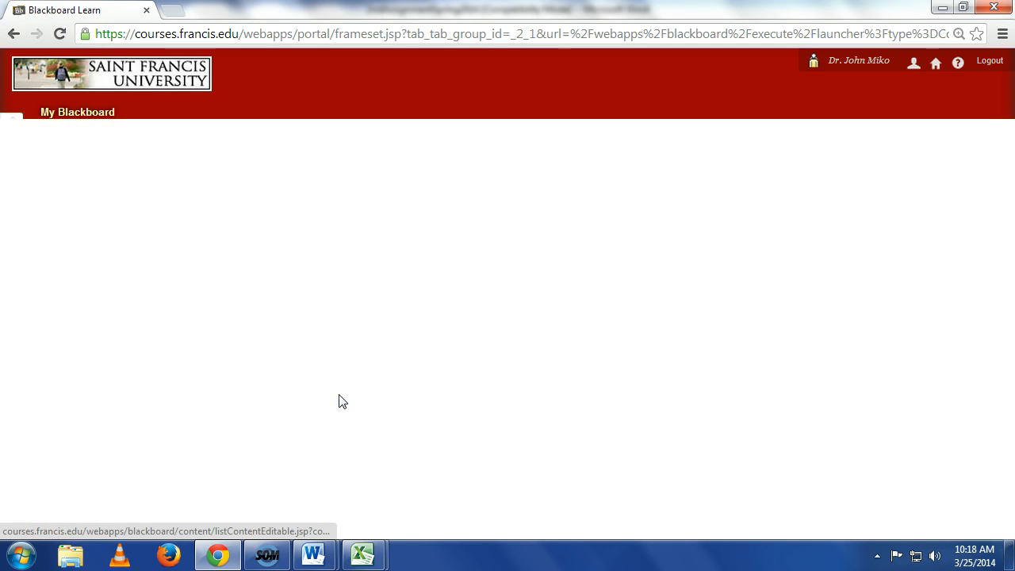
Step: Download Estimators.xls from the assignment page, switch to Excel, enable editing and show the t-Estimate_Mean sheet
scroll(349, 515, "down", 4)
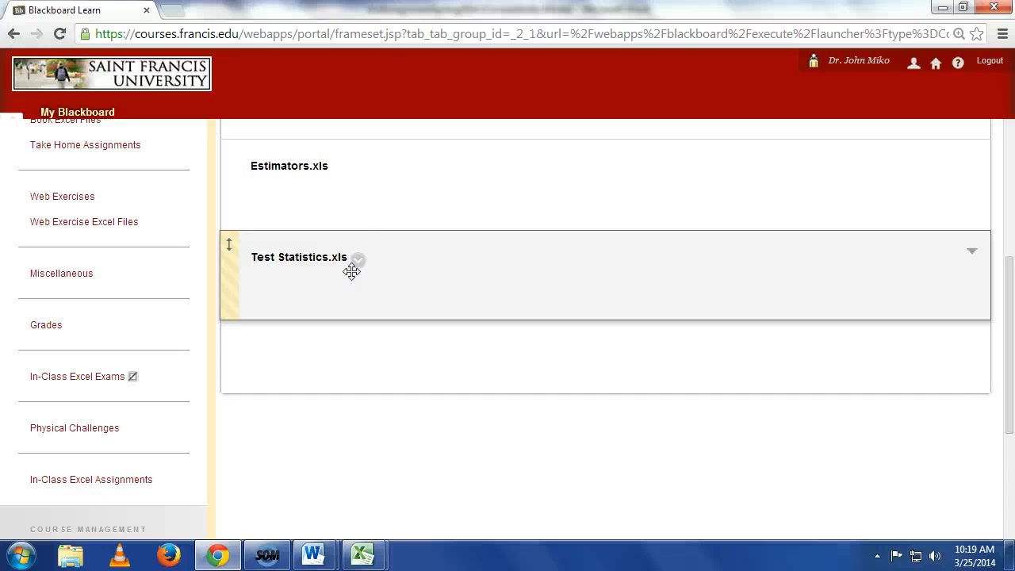
left_click(287, 168)
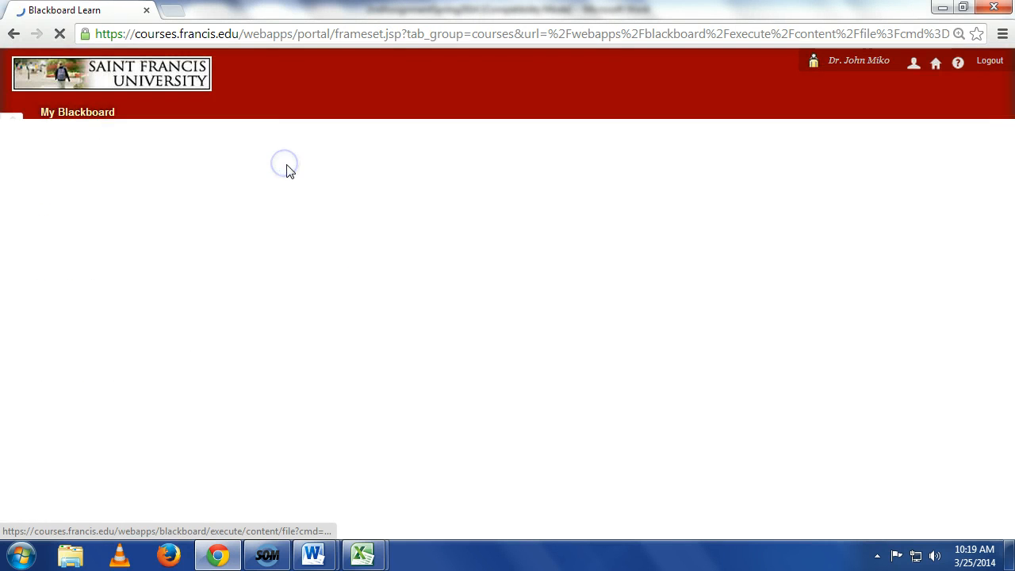
mouse_move(363, 557)
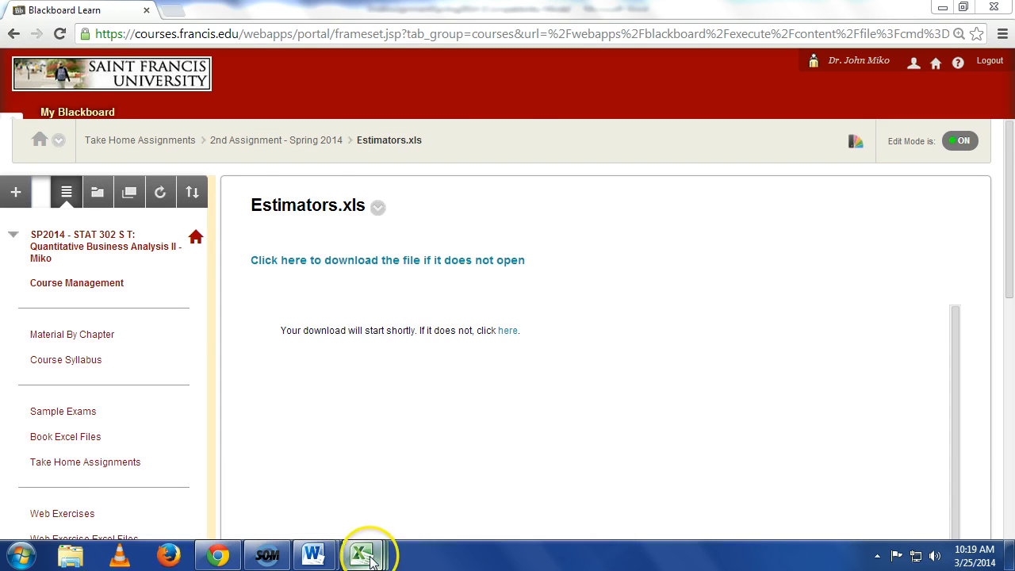
left_click(498, 510)
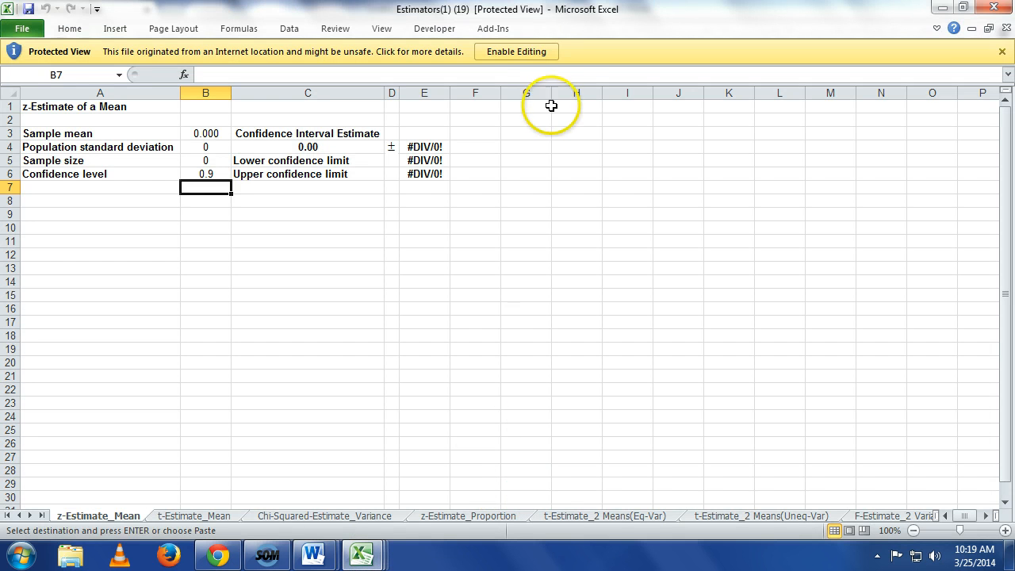
left_click(520, 52)
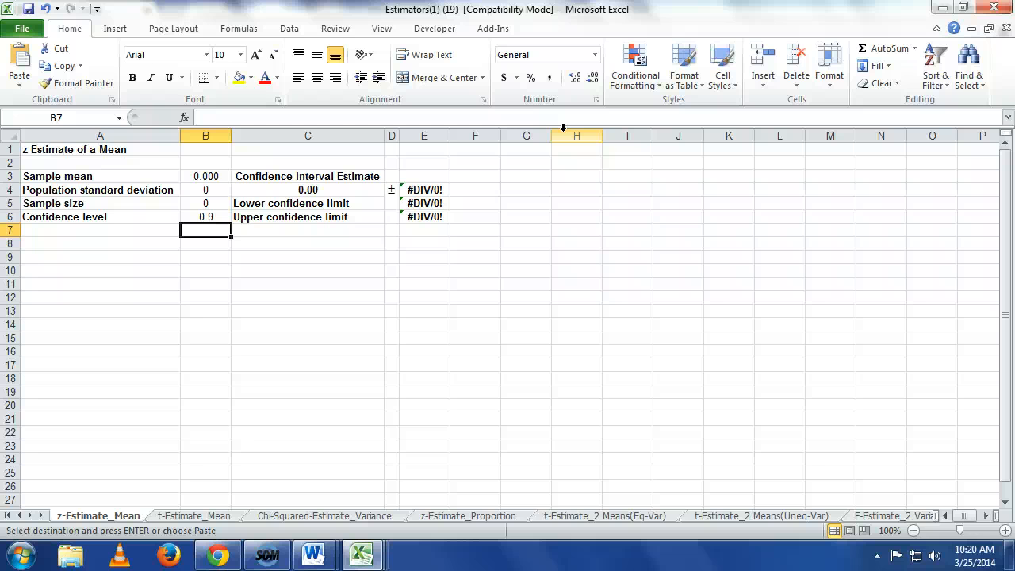
left_click(206, 517)
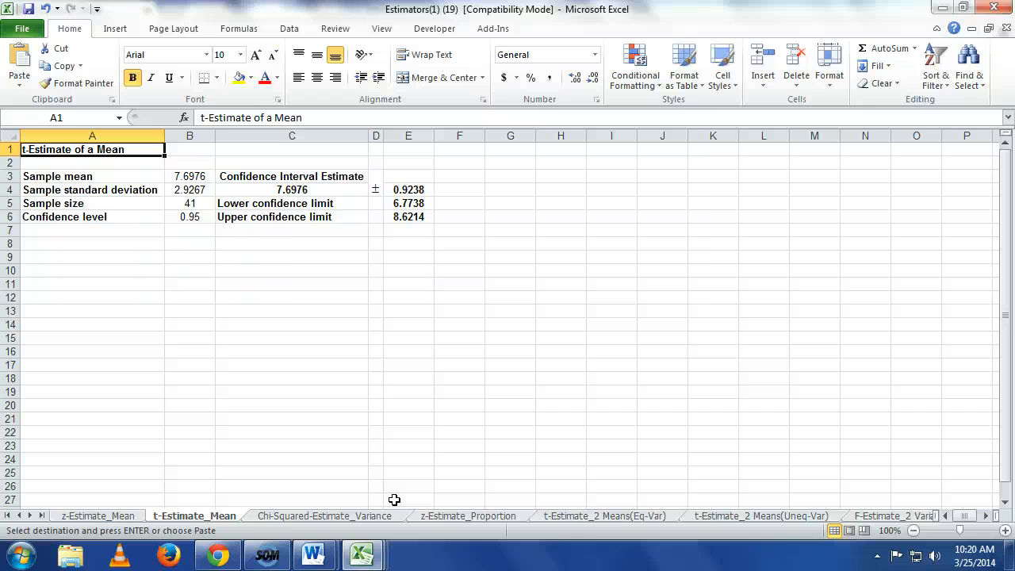
Step: Go to the z-Estimate_2 Proportions sheet and insert a new blank worksheet after it
left_click(904, 520)
left_click(898, 516)
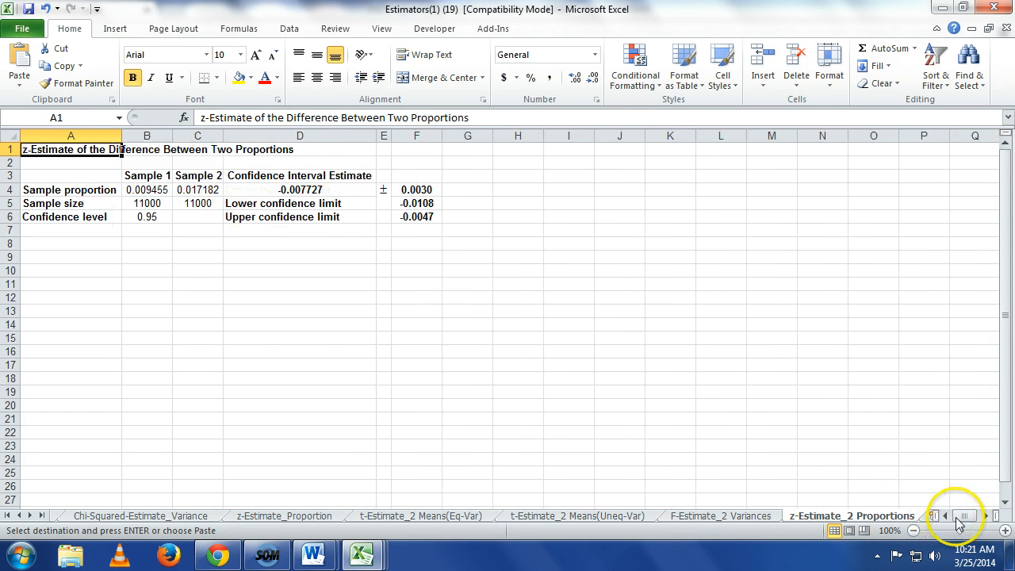
left_click(985, 515)
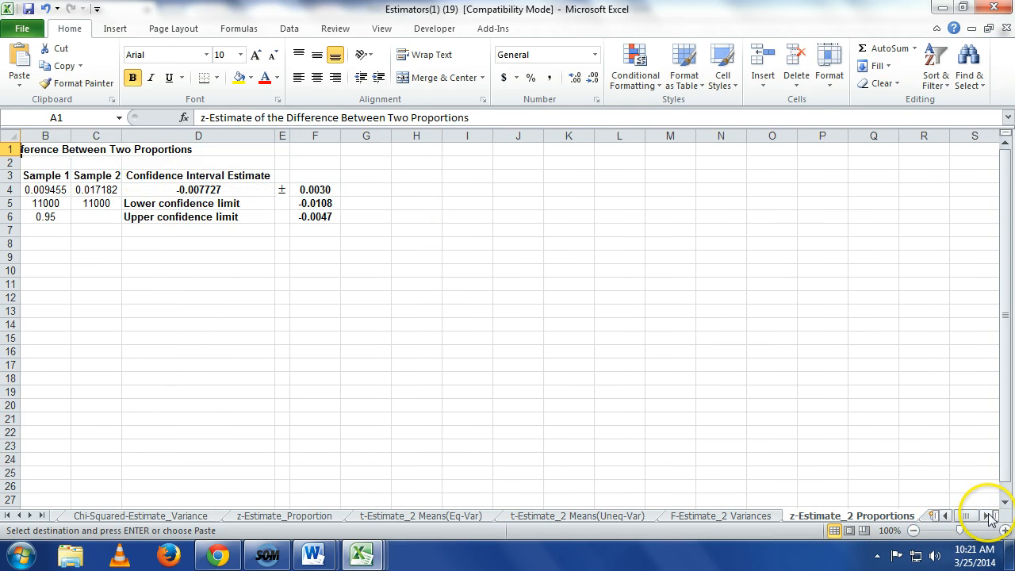
left_click(933, 516)
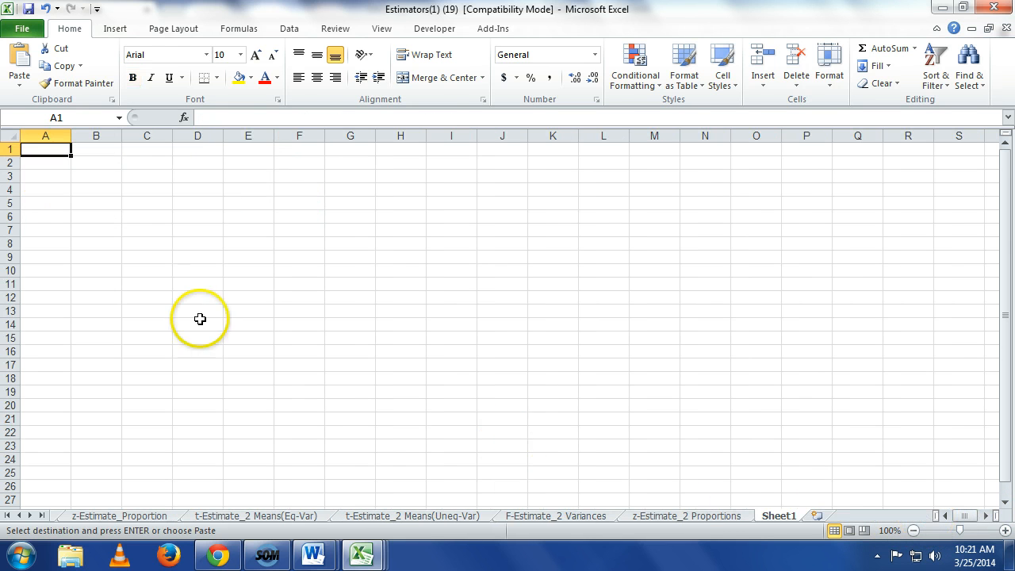
Step: Enter the heading Data in A1 and the values 5, 6, 7, 8, 3 and 2 in A2:A7
type("Da")
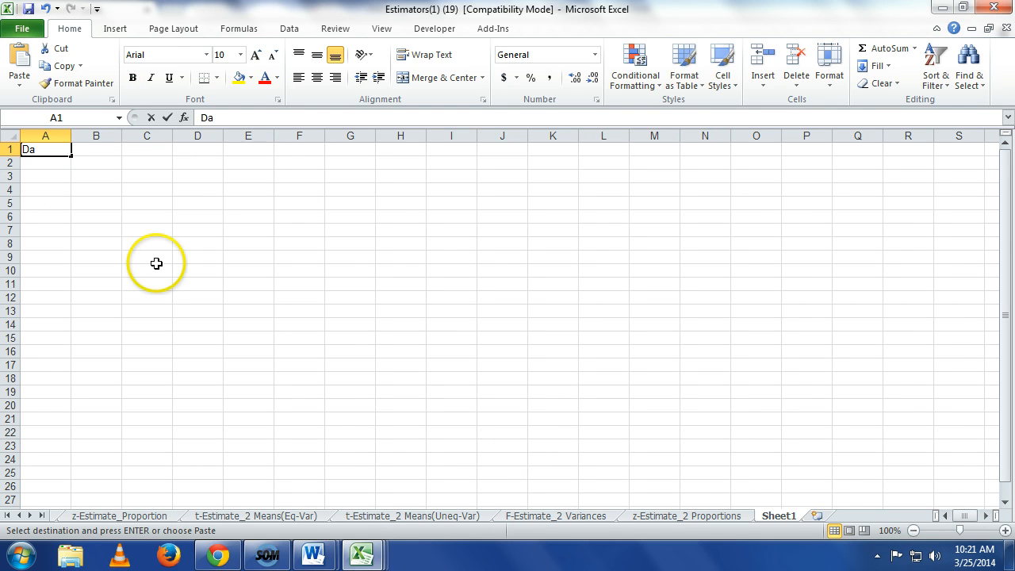
type("ta")
key("Return")
type("5")
key("Return")
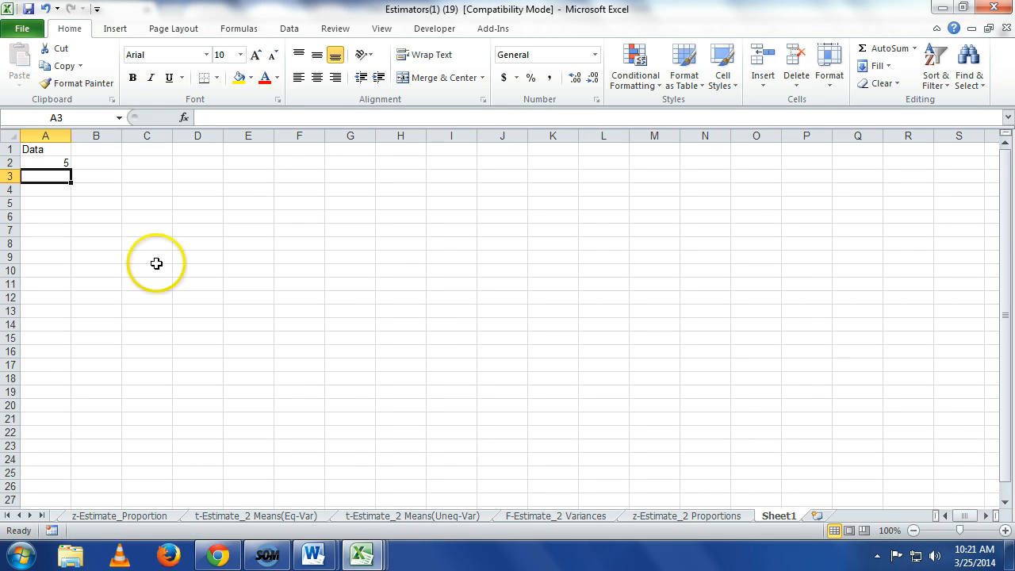
type("6")
key("Return")
type("7")
key("Return")
type("8")
key("Return")
type("3")
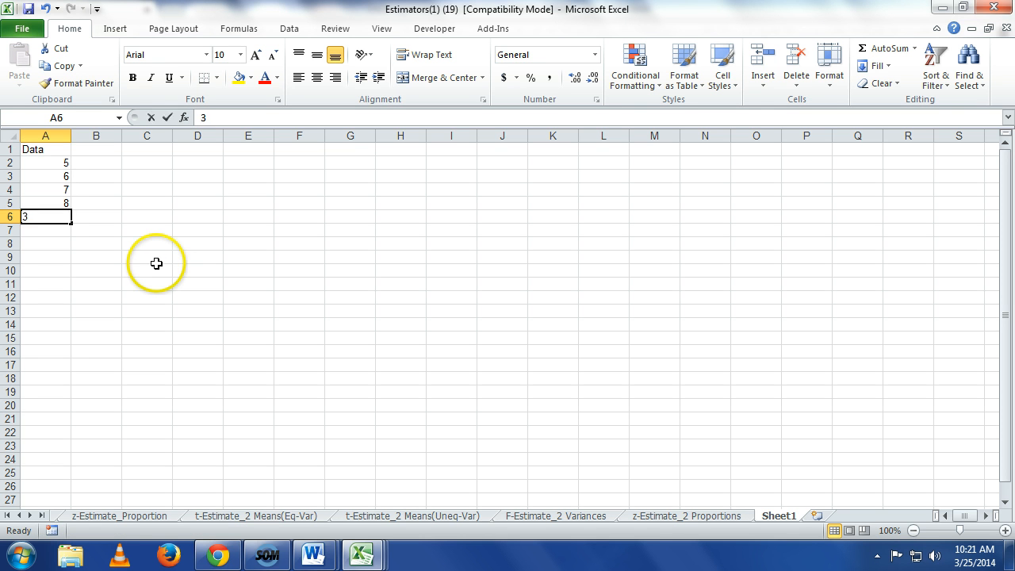
key("Return")
type("2")
key("Return")
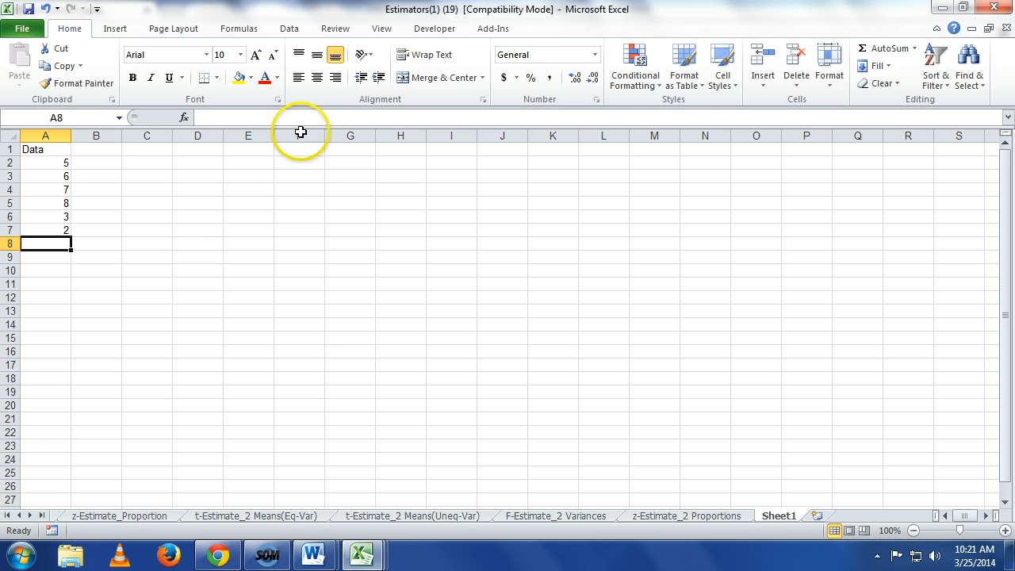
Step: Run the Descriptive Statistics analysis on A1:A7 with labels in the first row, outputting summary statistics to a new worksheet
left_click(297, 31)
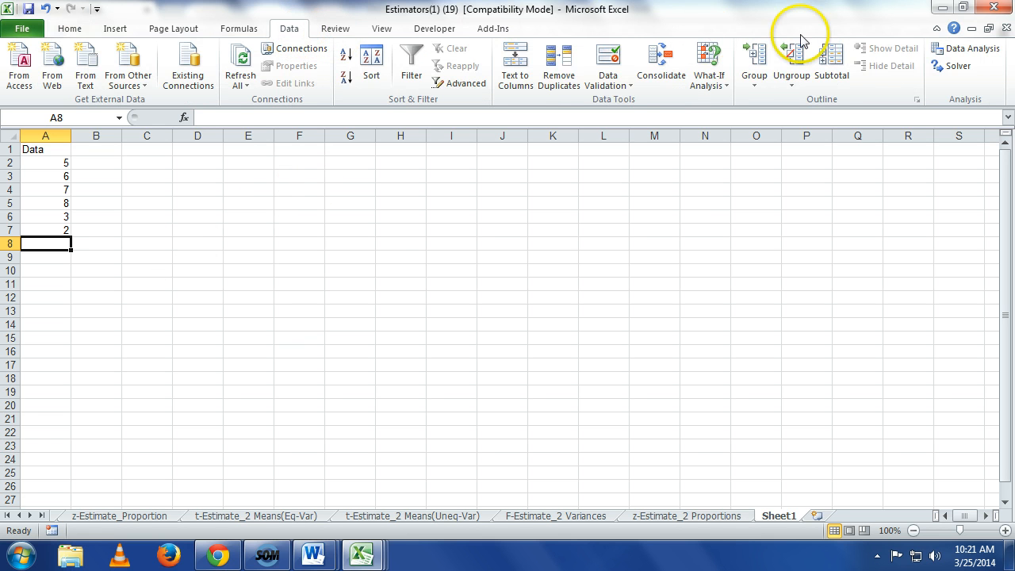
left_click(939, 48)
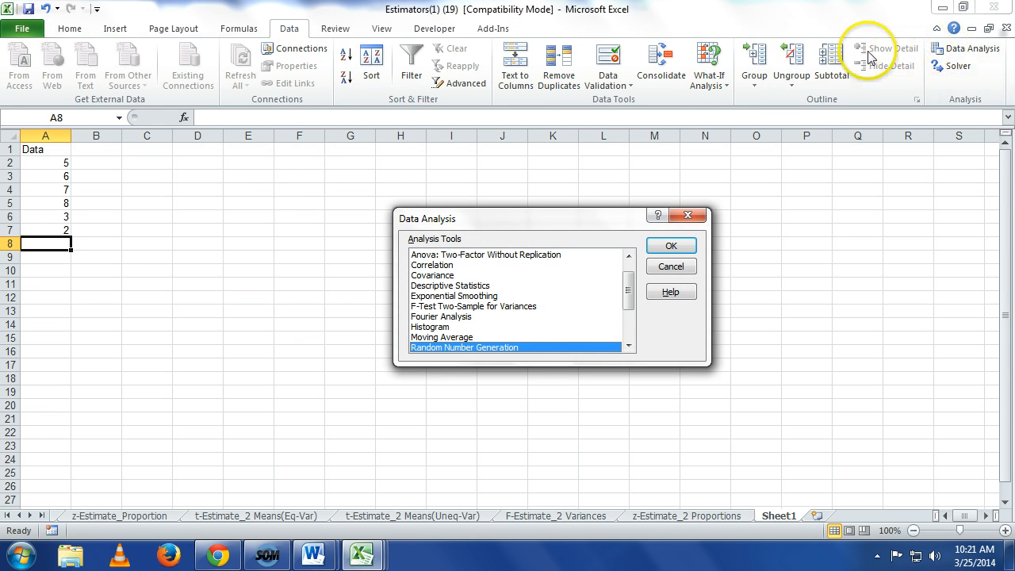
left_click(497, 287)
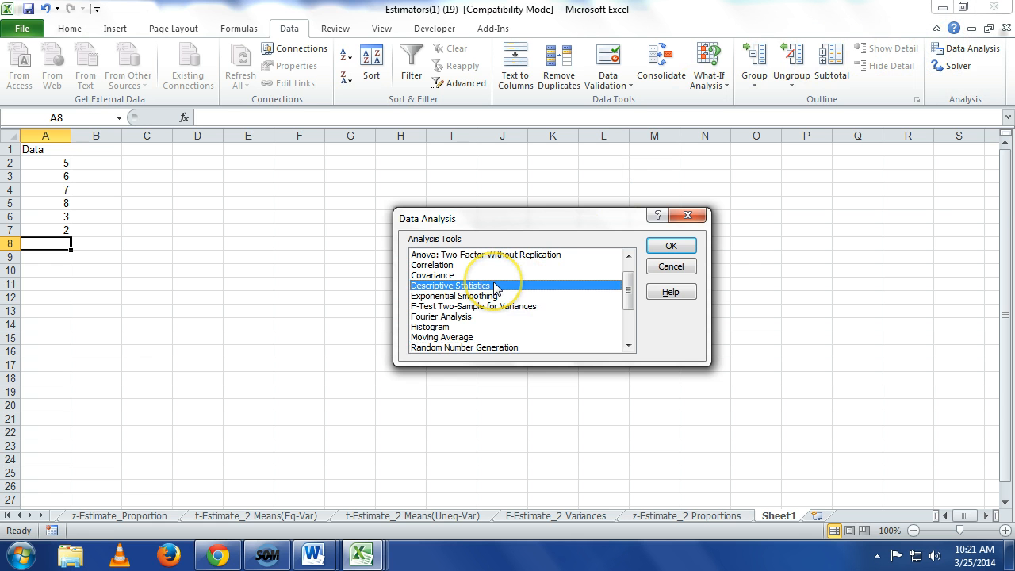
left_click(676, 246)
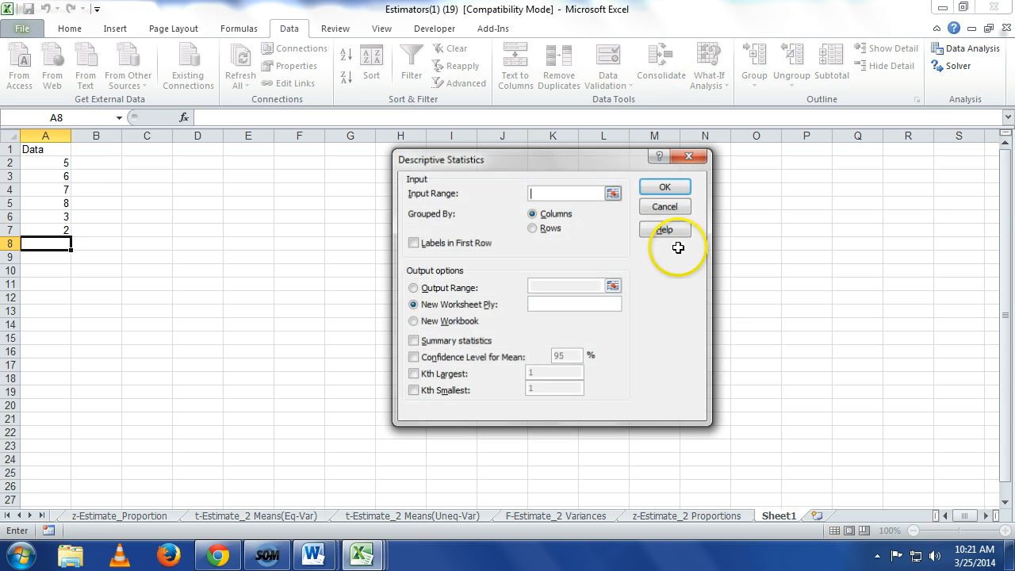
left_click(612, 193)
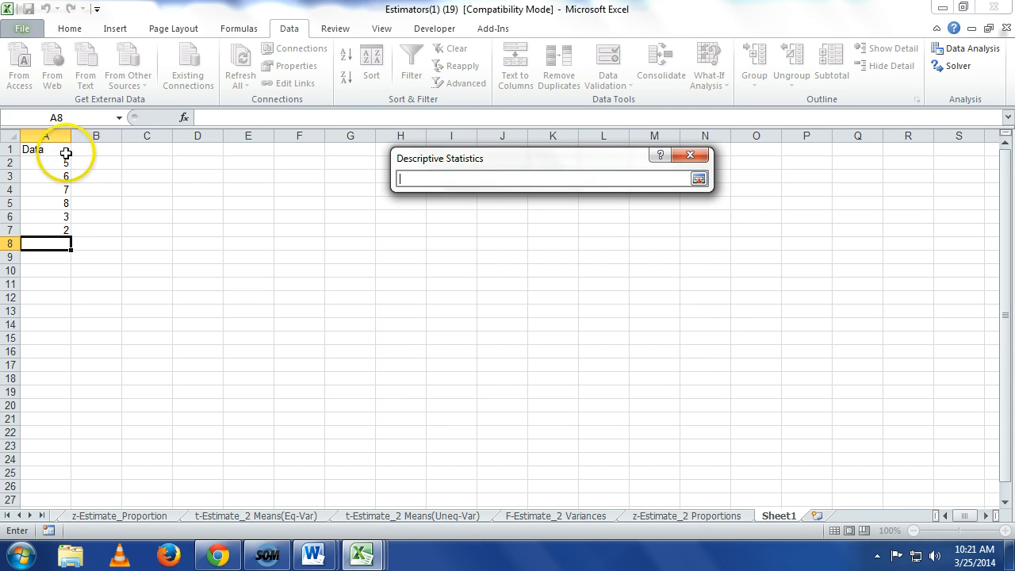
left_click_drag(66, 153, 71, 230)
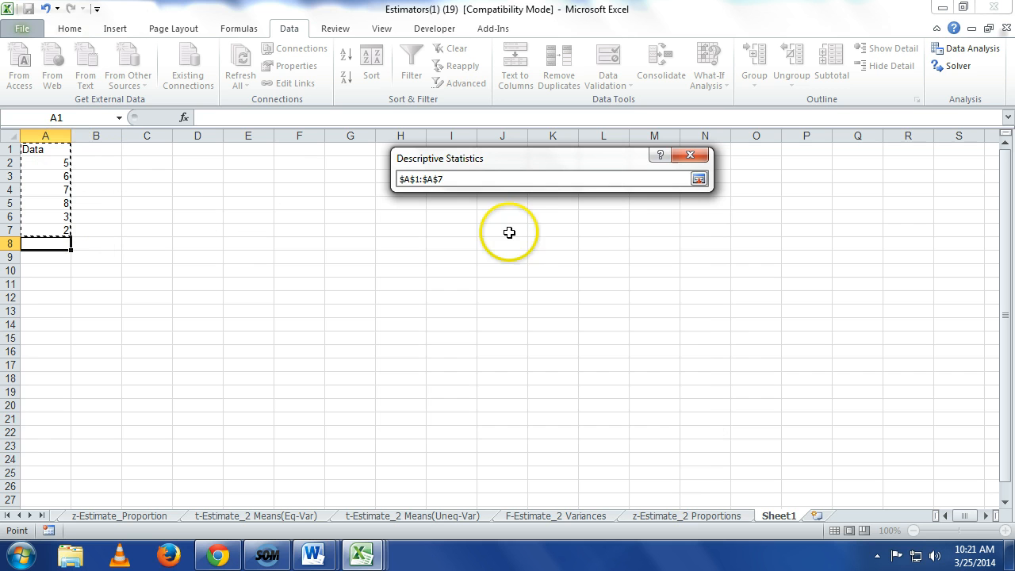
left_click(699, 180)
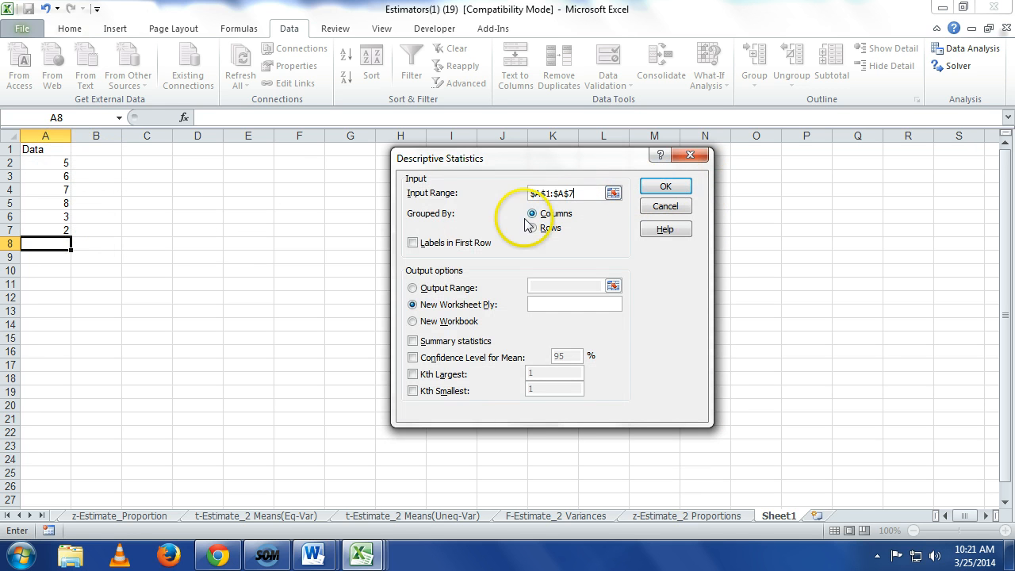
left_click(444, 247)
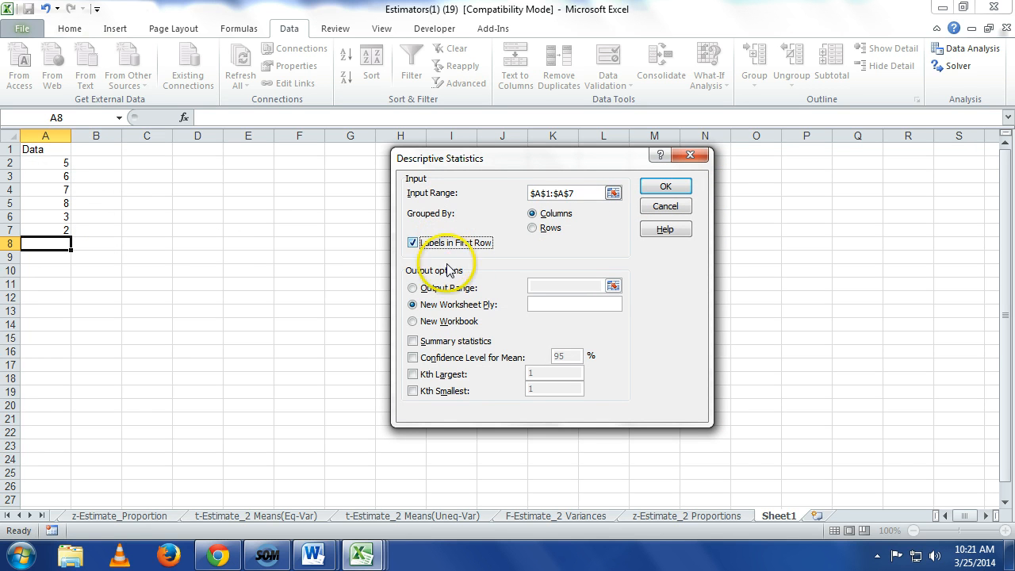
left_click(419, 340)
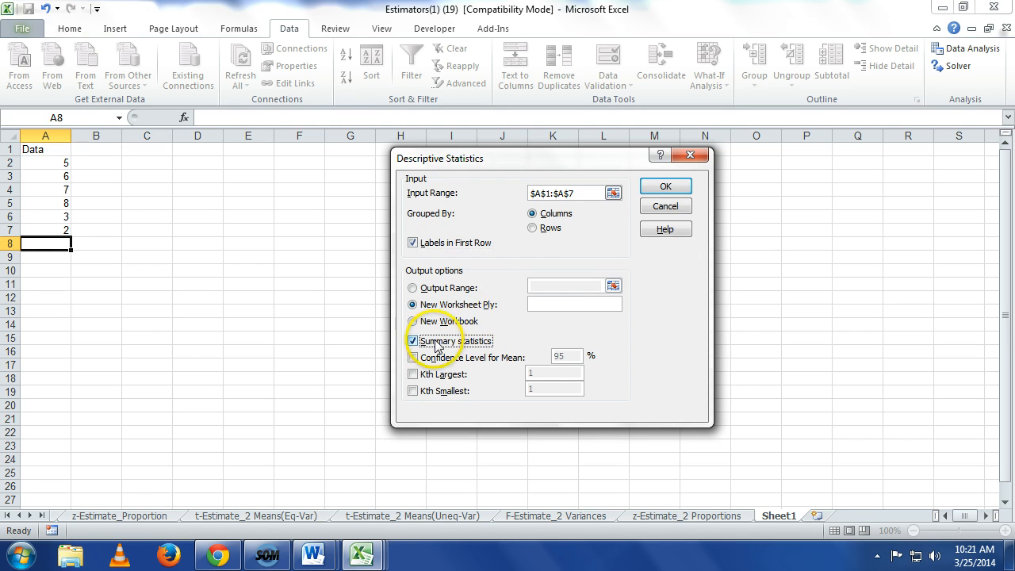
left_click(663, 186)
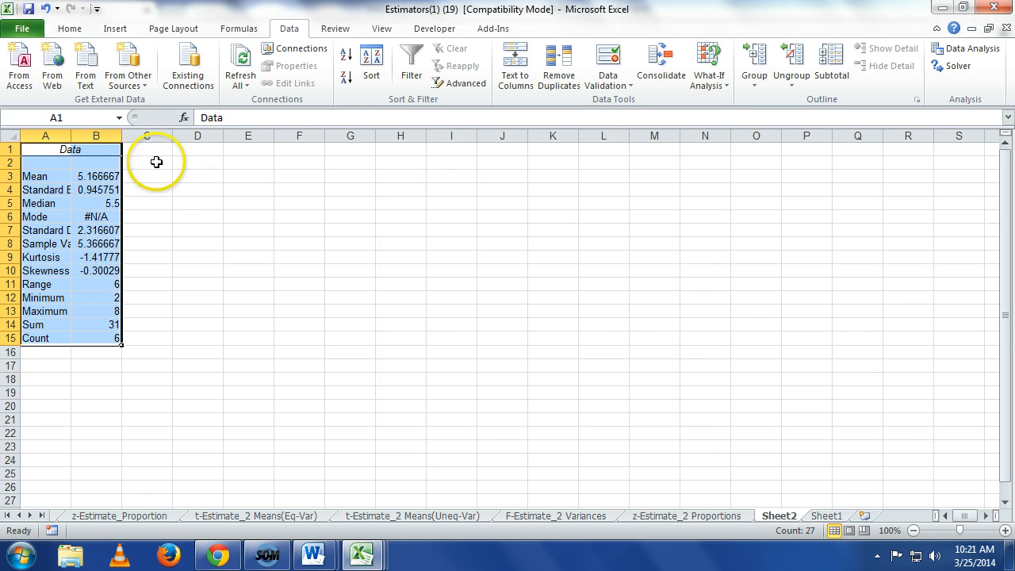
Step: Widen columns A and B of the summary statistics table, and return to the t-Estimate_Mean sheet
double_click(122, 141)
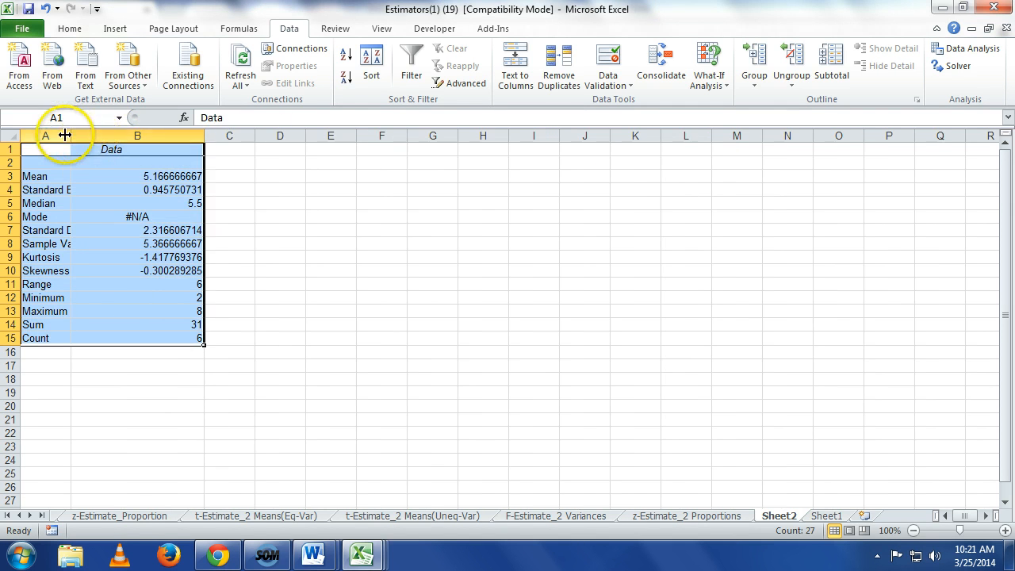
left_click_drag(70, 135, 159, 139)
left_click(425, 272)
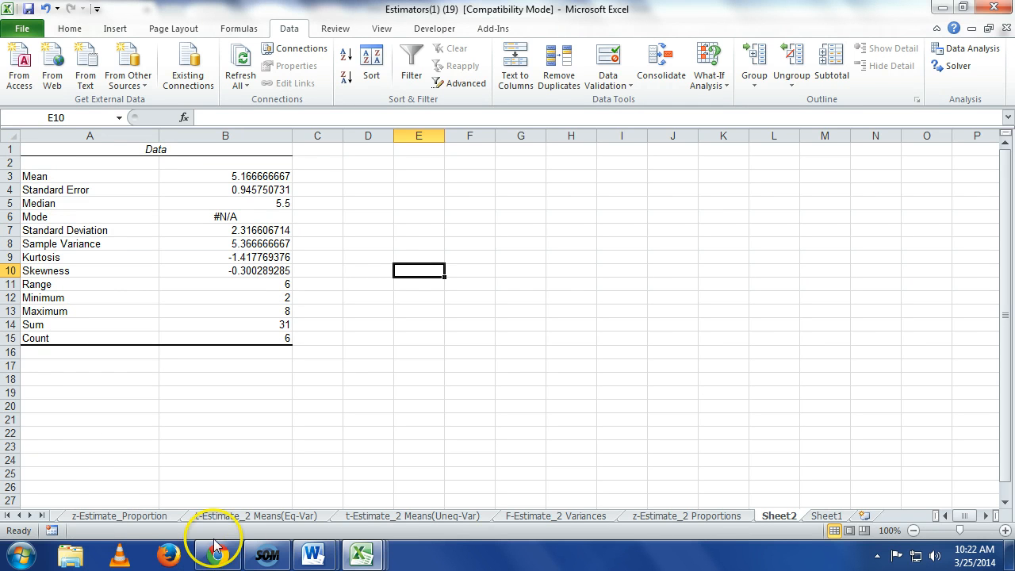
left_click(8, 516)
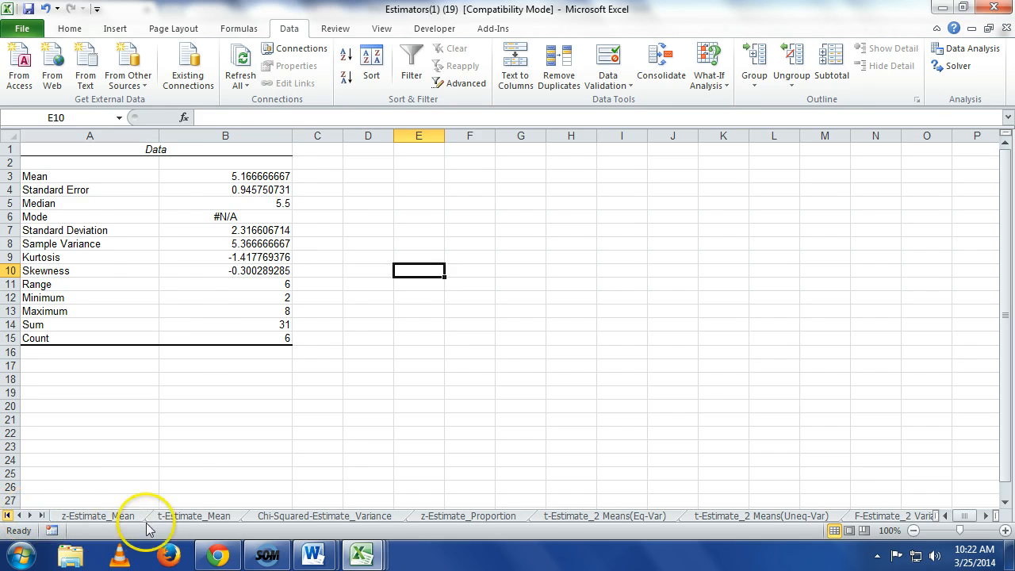
left_click(176, 517)
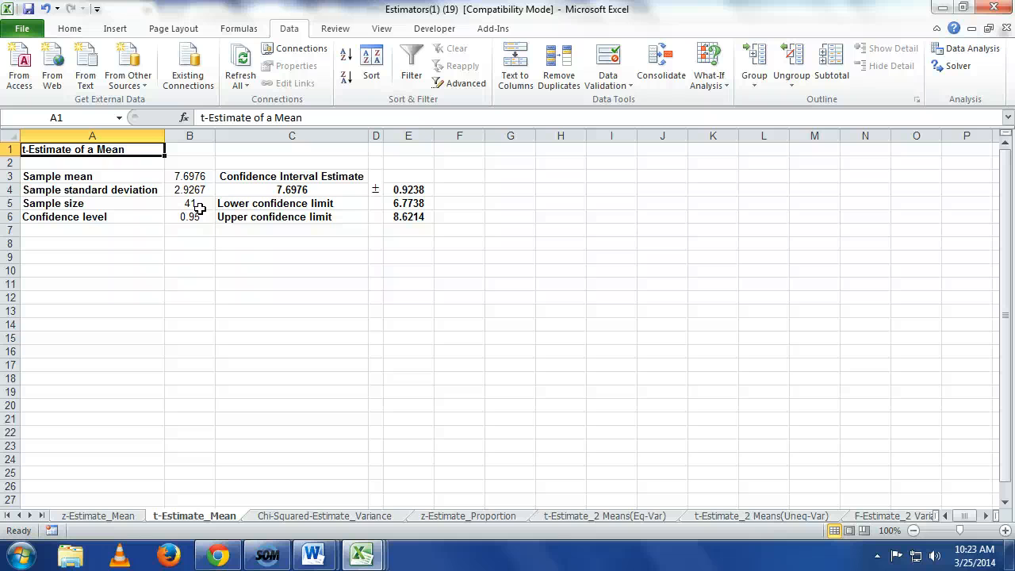
Step: Switch to Chrome, download Test Statistics.xls from 2nd Assignment - Spring 2014 under Take Home Assignments, and open it for editing in Excel
left_click(217, 553)
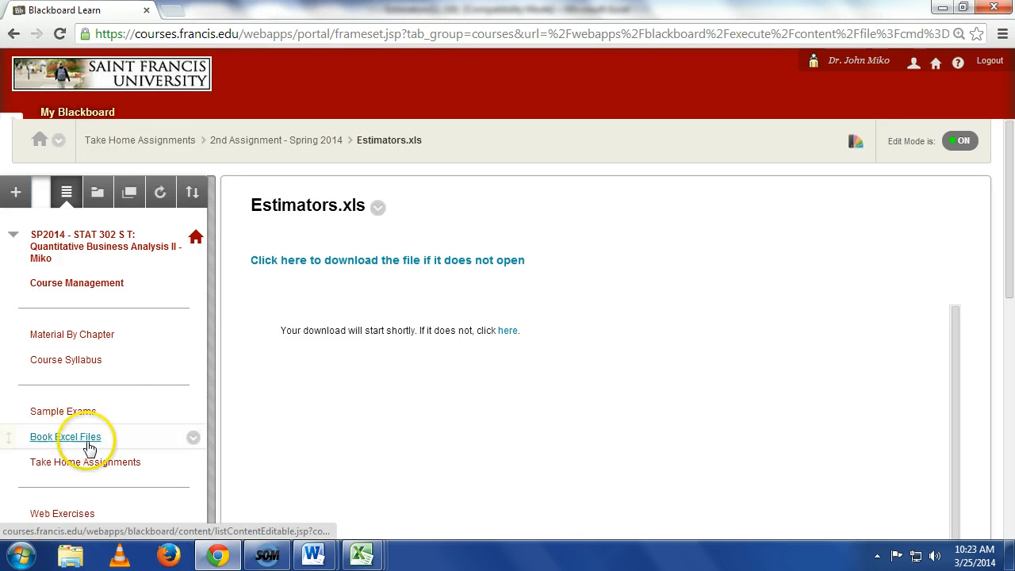
left_click(102, 464)
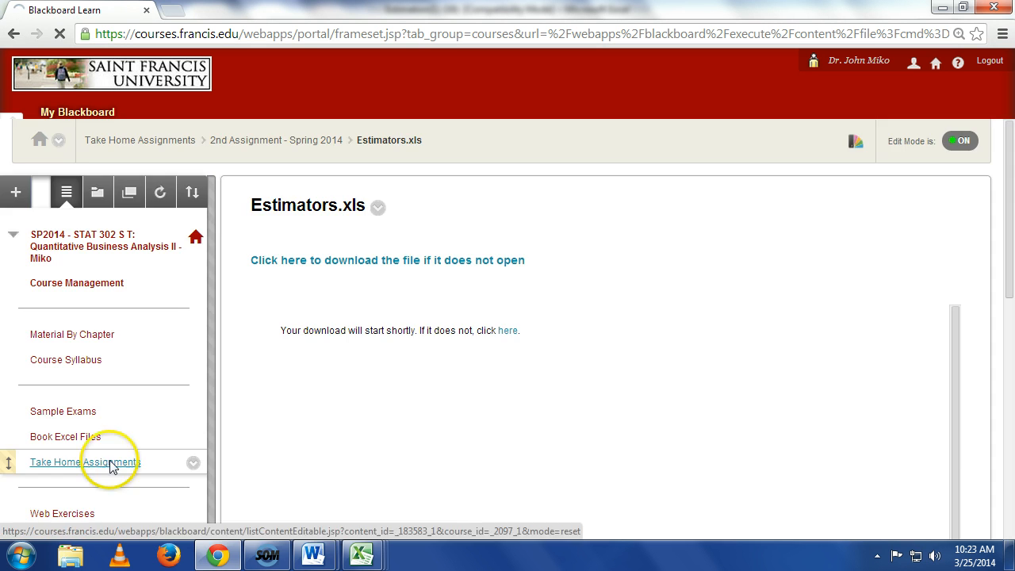
left_click(312, 394)
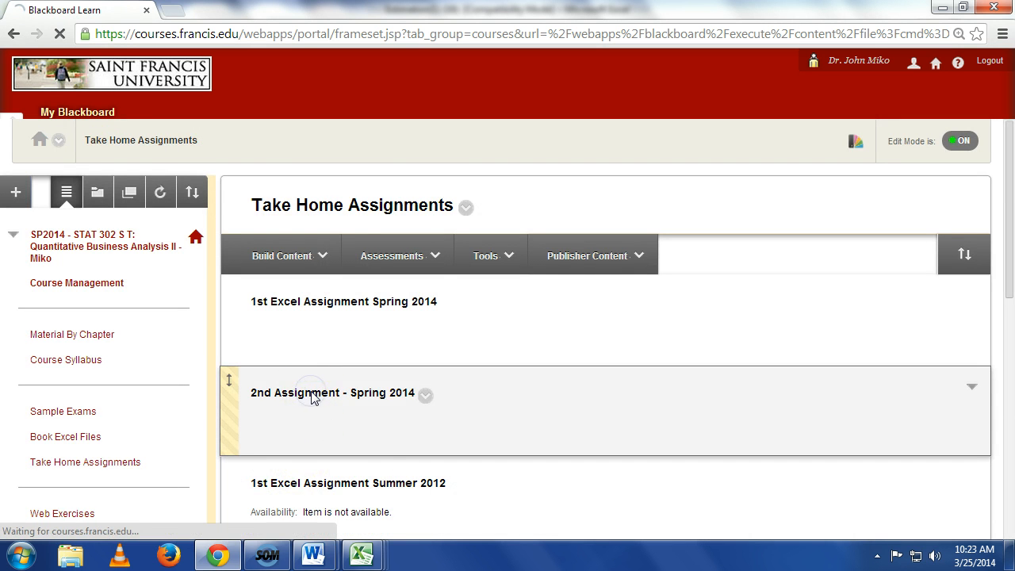
scroll(370, 380, "down", 2)
scroll(370, 381, "down", 1)
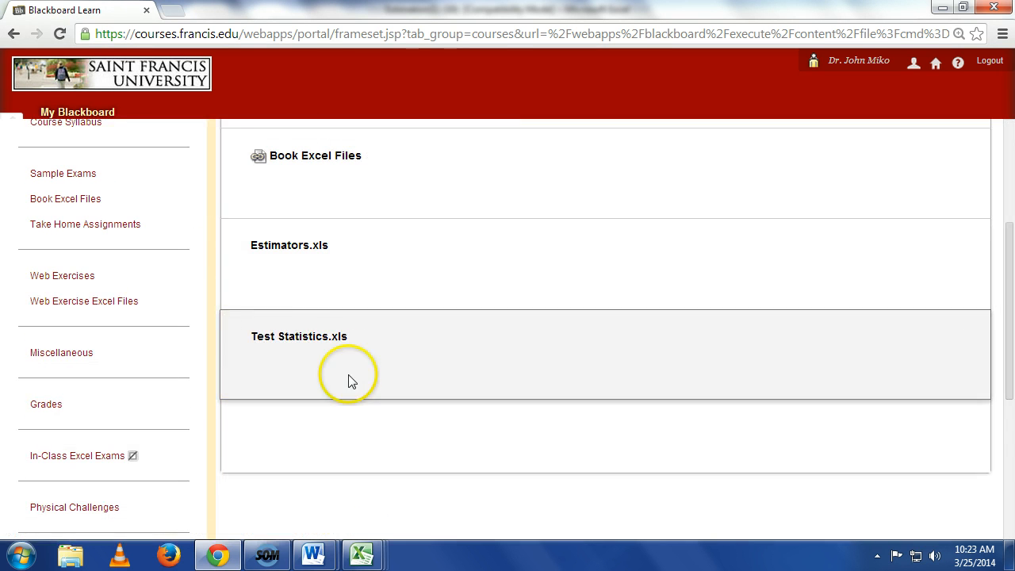
left_click(315, 344)
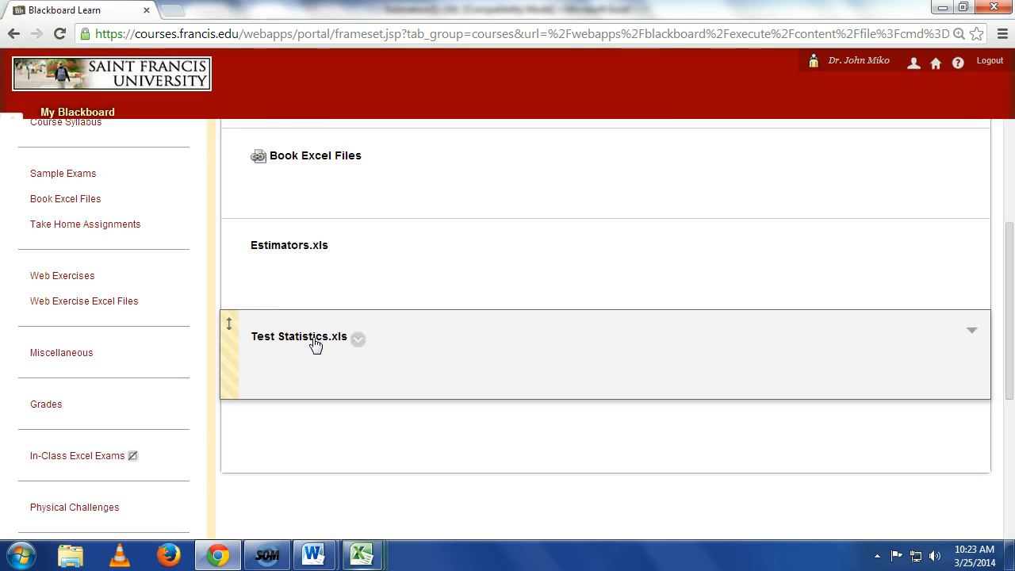
mouse_move(362, 555)
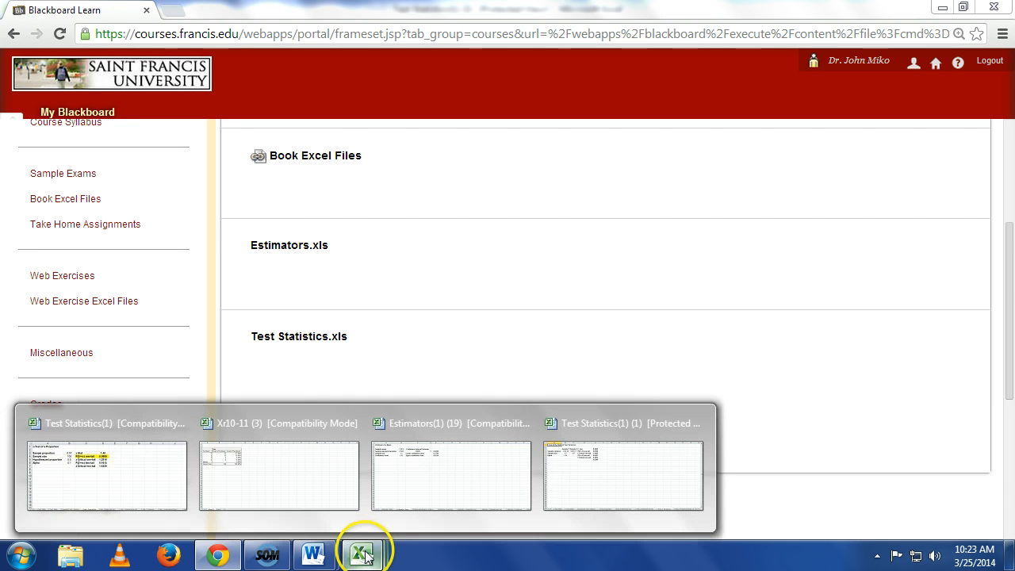
left_click(615, 498)
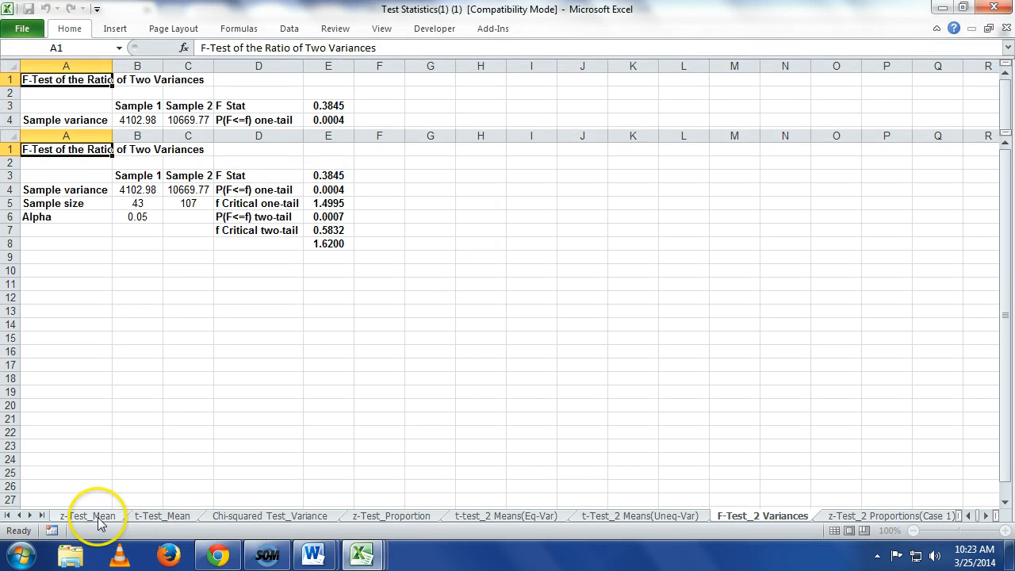
Step: Show the t-Test_Mean sheet and enlarge it to 160% zoom to examine the t-Test of a Mean table
left_click(168, 518)
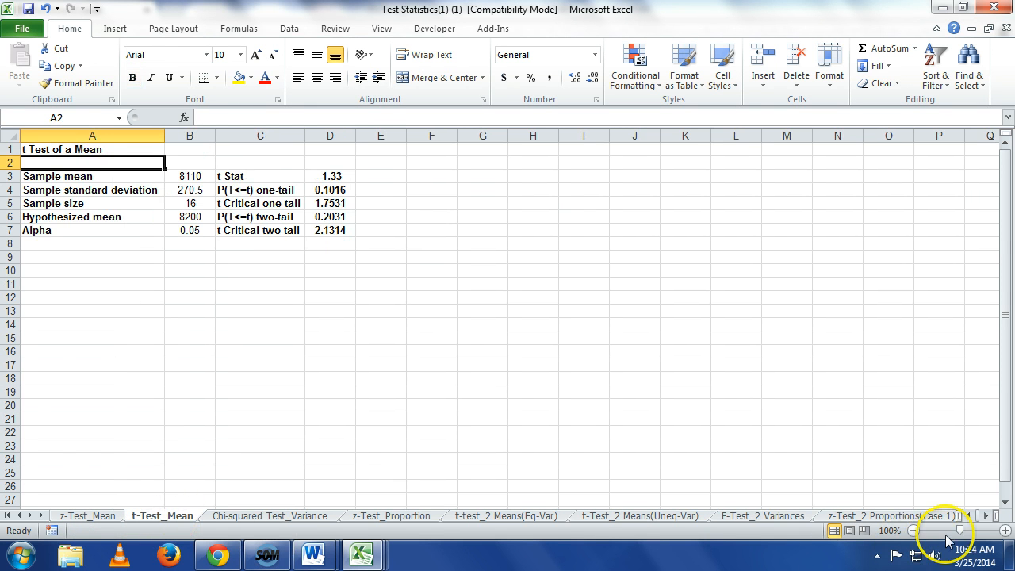
left_click(1006, 531)
left_click(1006, 530)
left_click(1005, 530)
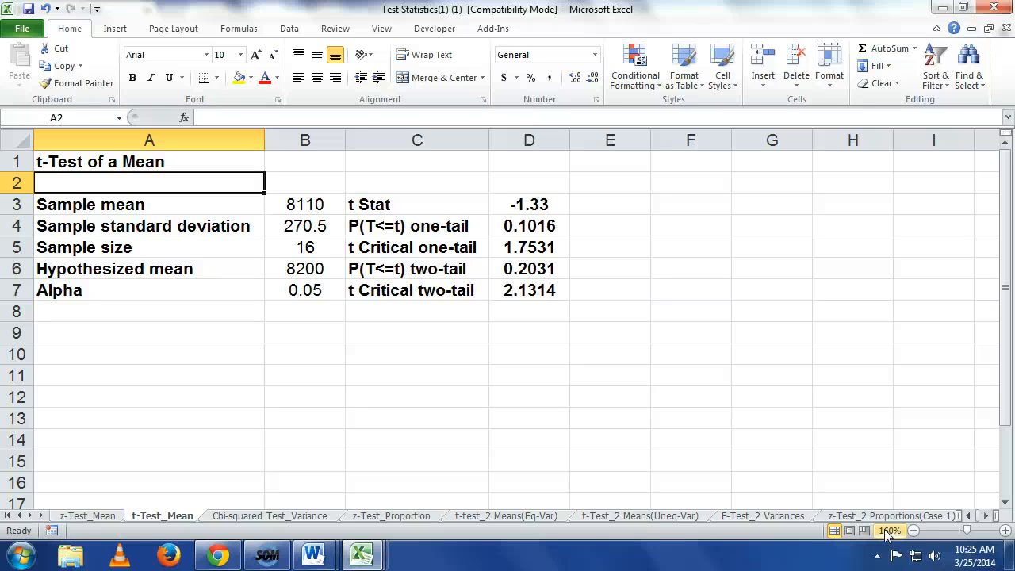
left_click(235, 557)
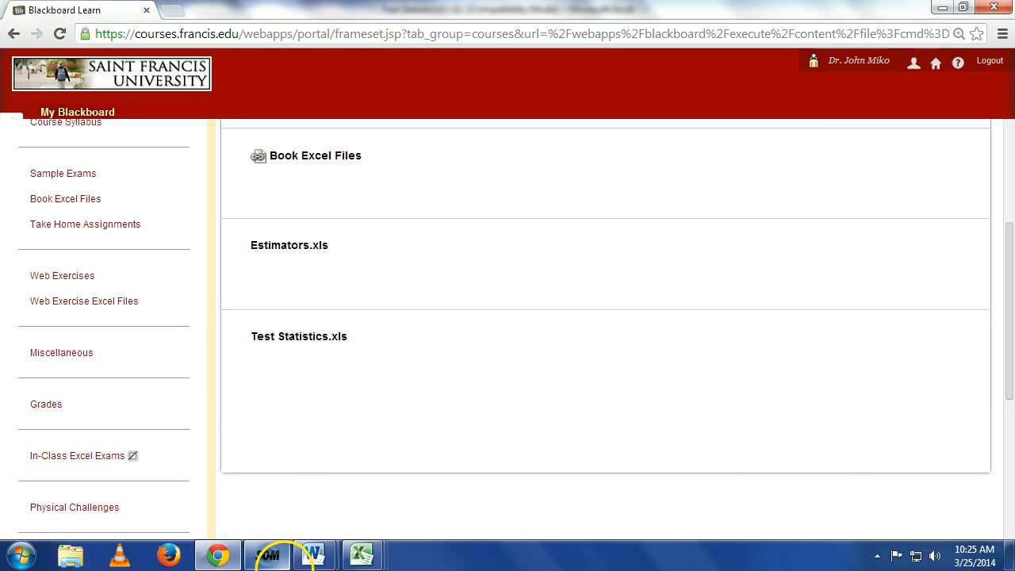
left_click(268, 555)
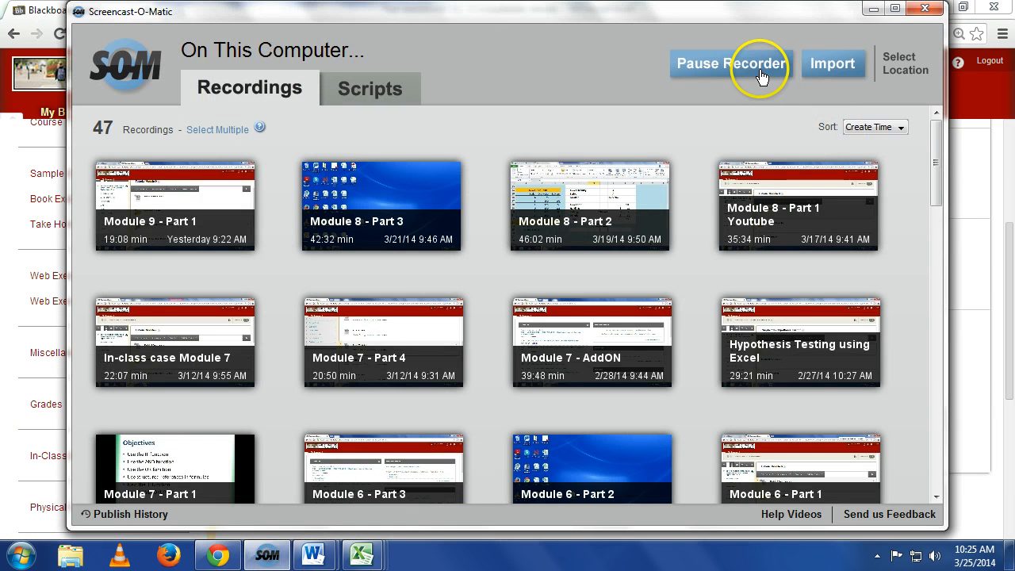